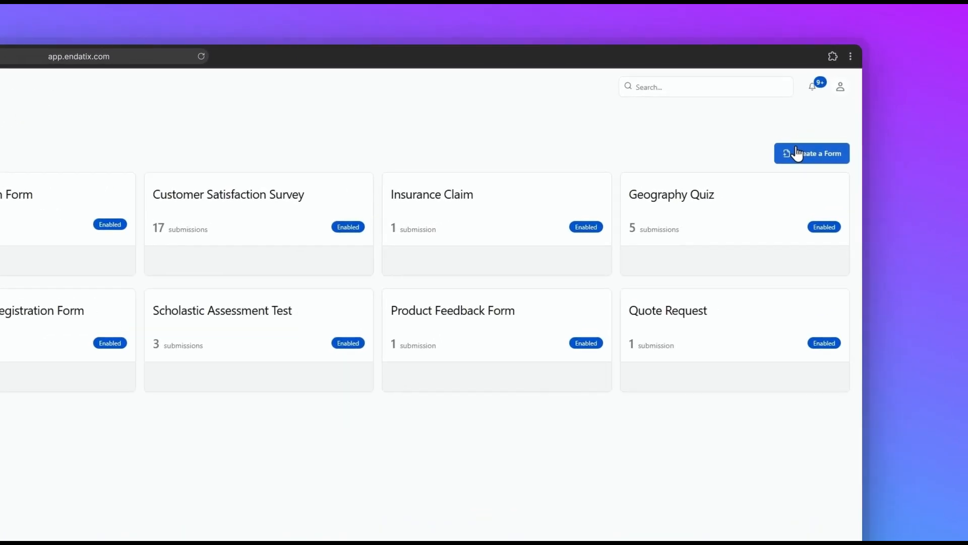
# Create a new form from scratch and name it "Mortgage Calculator"
pyautogui.click(797, 153)
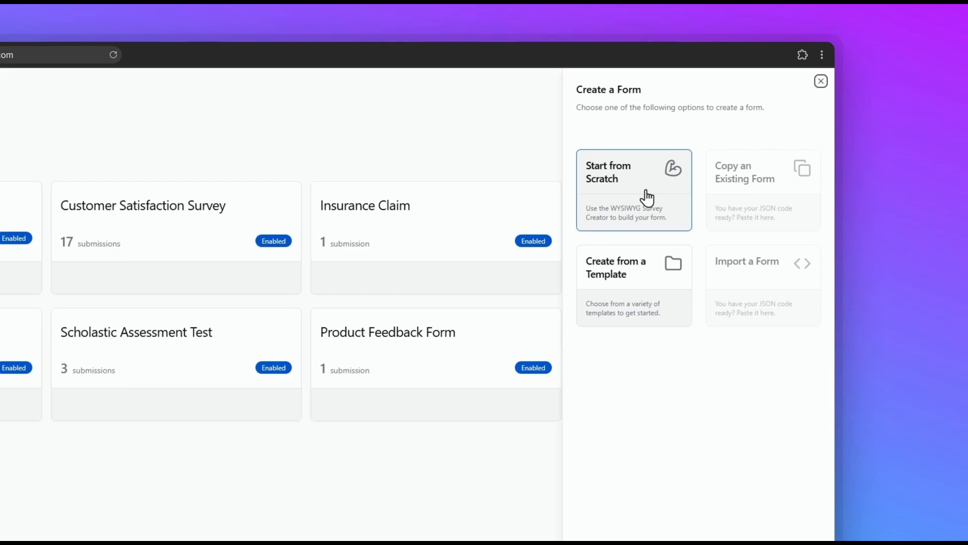
pyautogui.click(648, 198)
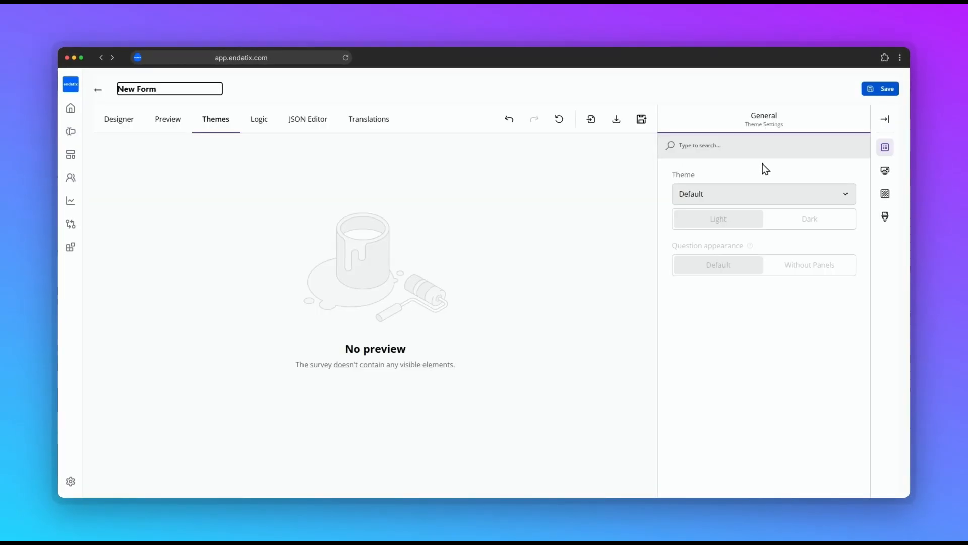
pyautogui.doubleClick(204, 86)
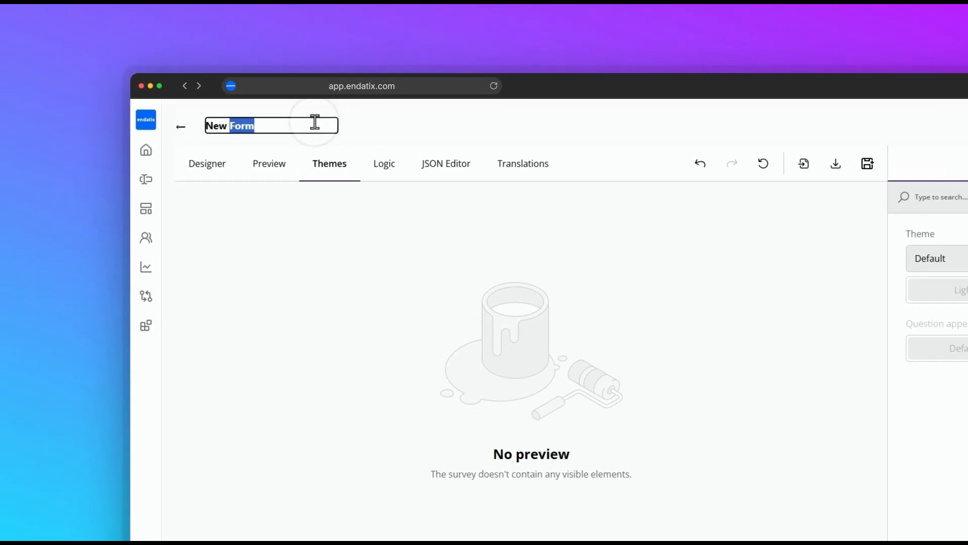
pyautogui.click(315, 122)
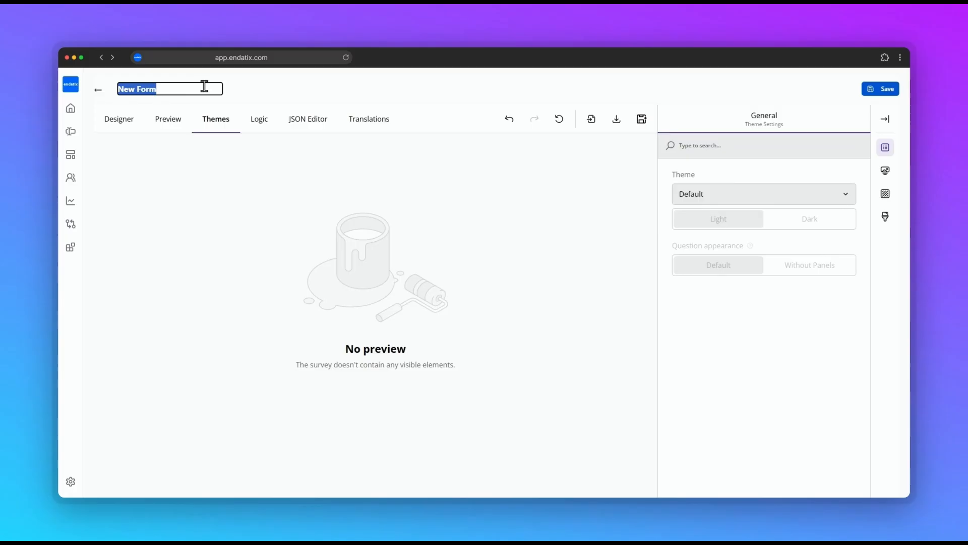
pyautogui.write('Mortgage Calculator')
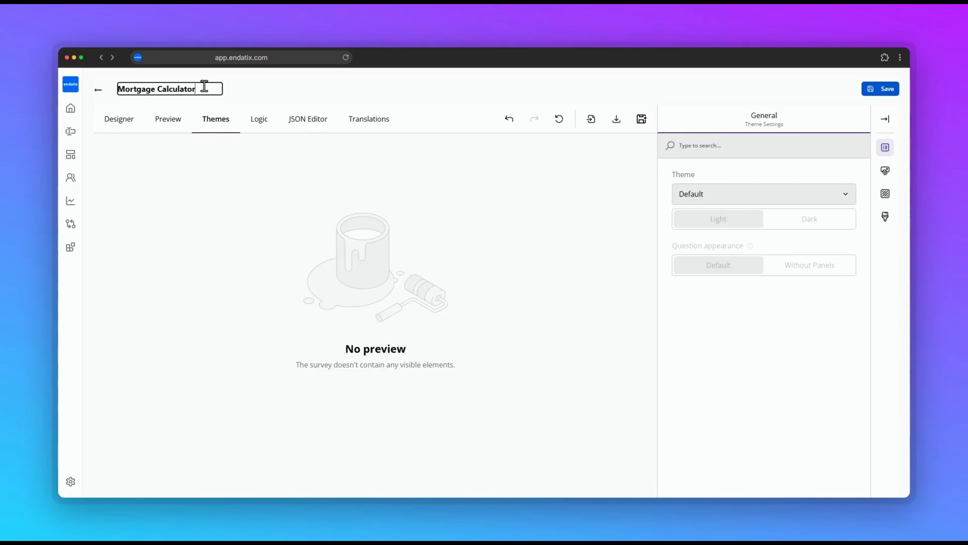
# Add a panel to Page 1 in the designer and place a duplicate beside it by disabling its display on a new line
pyautogui.click(122, 125)
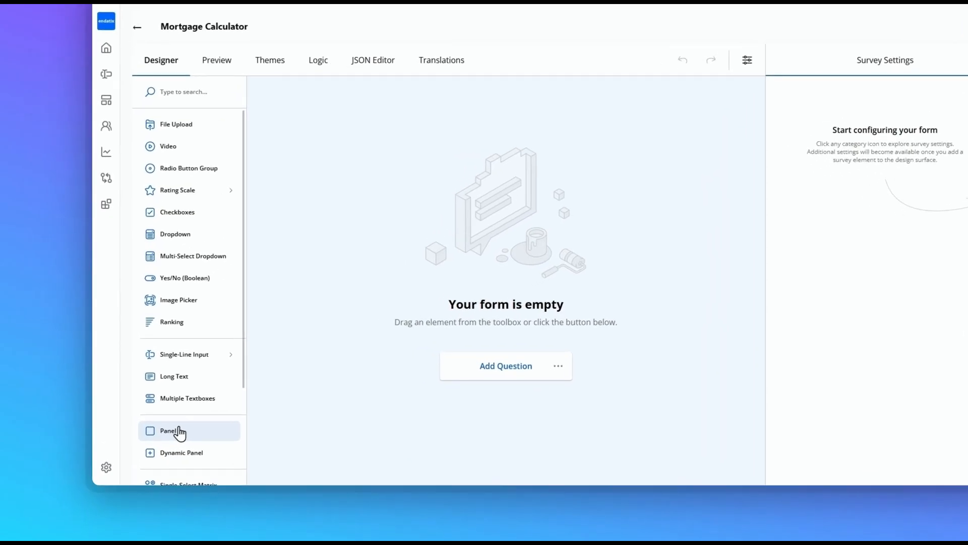
pyautogui.moveTo(203, 426); pyautogui.dragTo(581, 252)
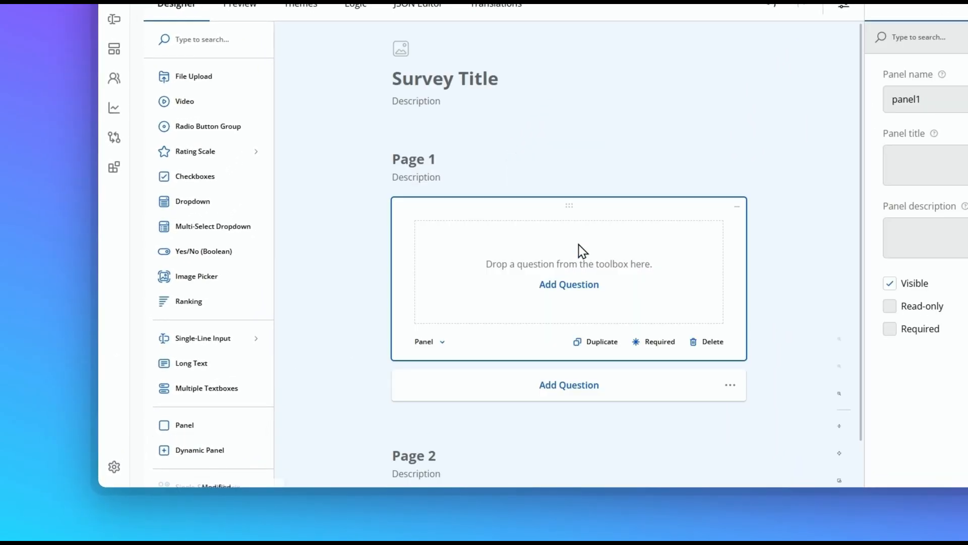
pyautogui.click(595, 341)
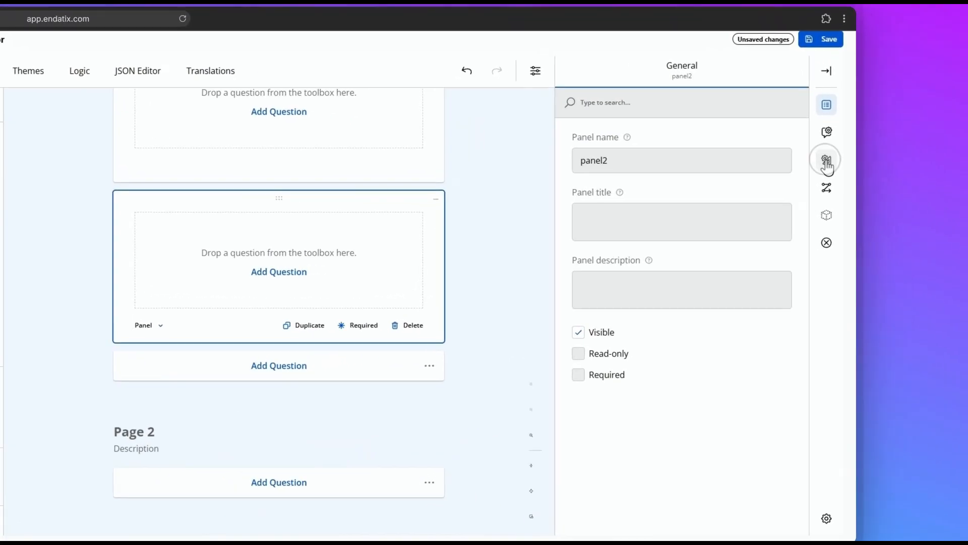
pyautogui.click(885, 175)
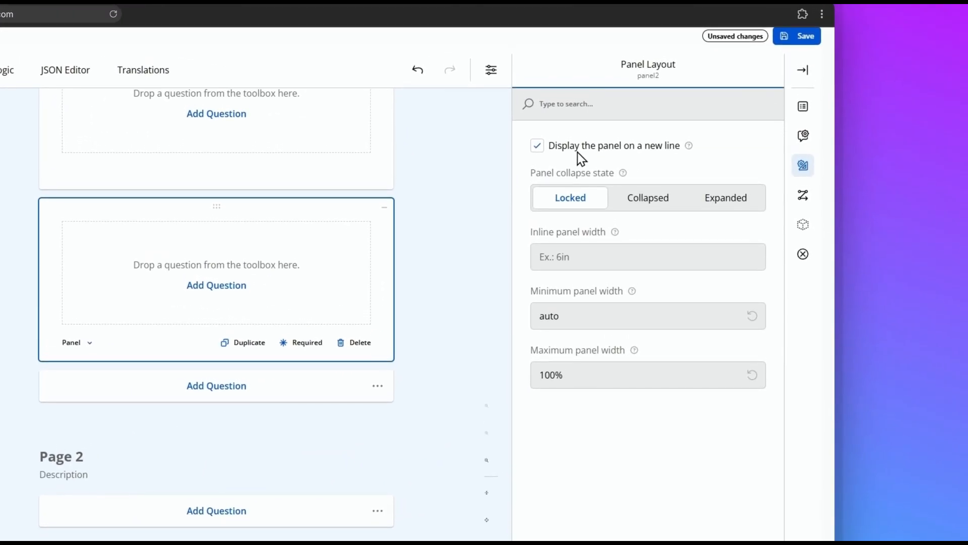
pyautogui.click(538, 133)
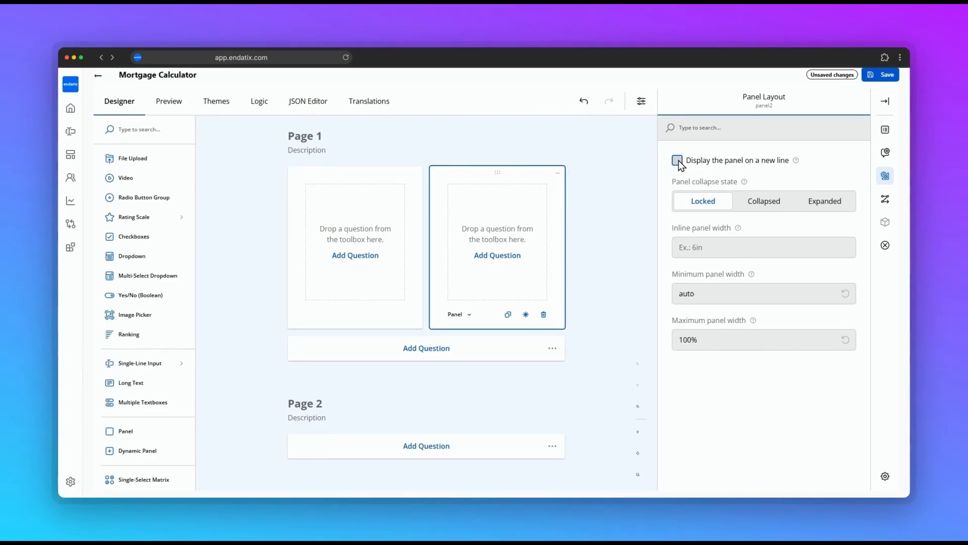
# Set the Page 1 title to "Mortgage Calculator" and its description to "Estimate your monthly payment and total loan cost."
pyautogui.click(305, 135)
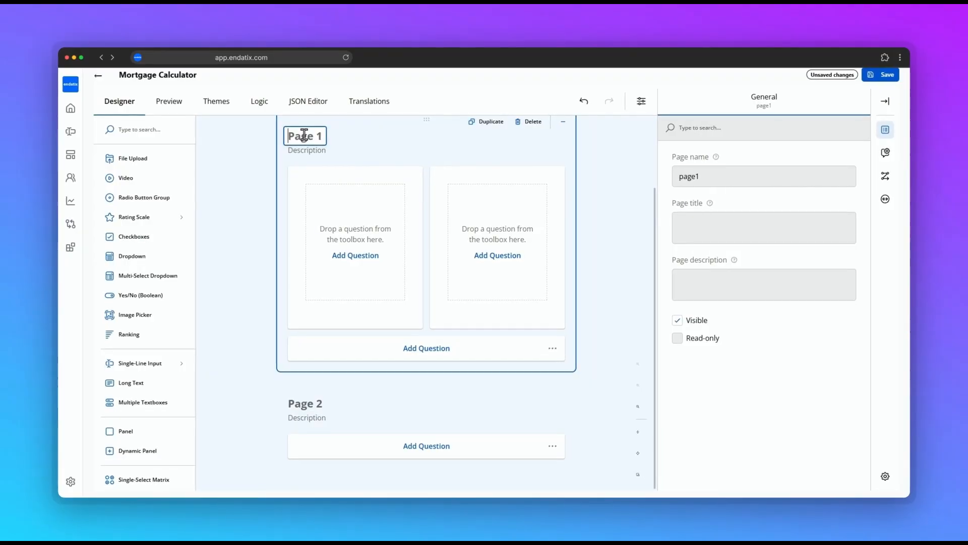
pyautogui.write('Mortgage Calculator')
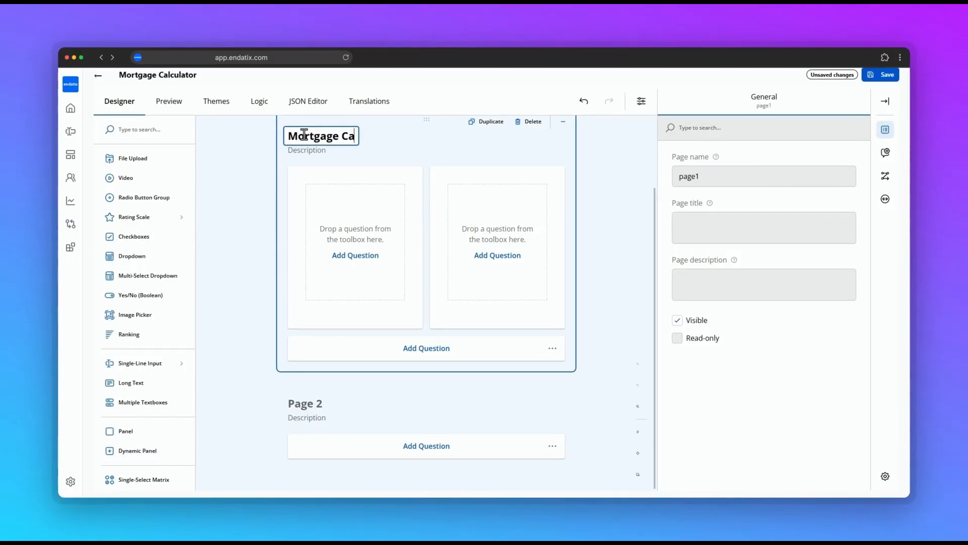
pyautogui.click(307, 150)
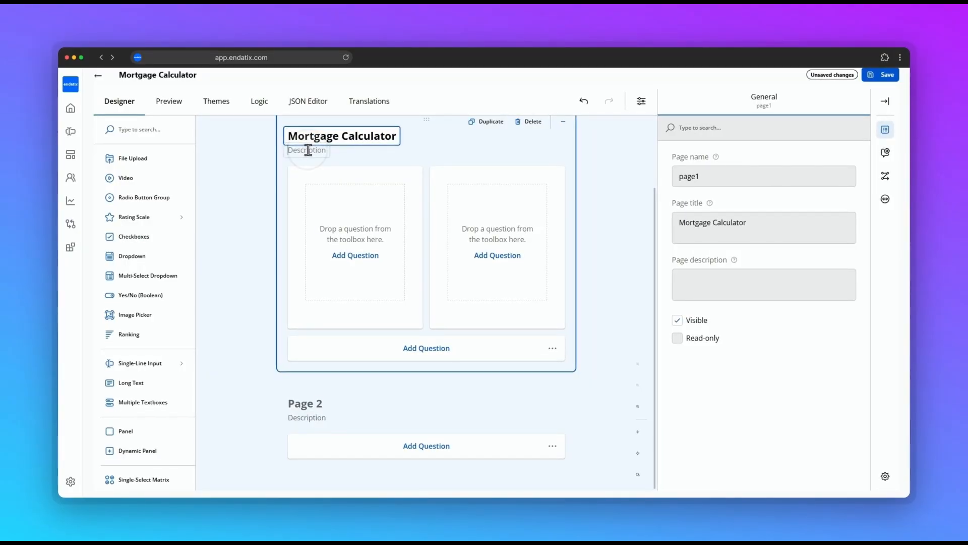
pyautogui.write('Estimate your monthly payment and total loan cost.')
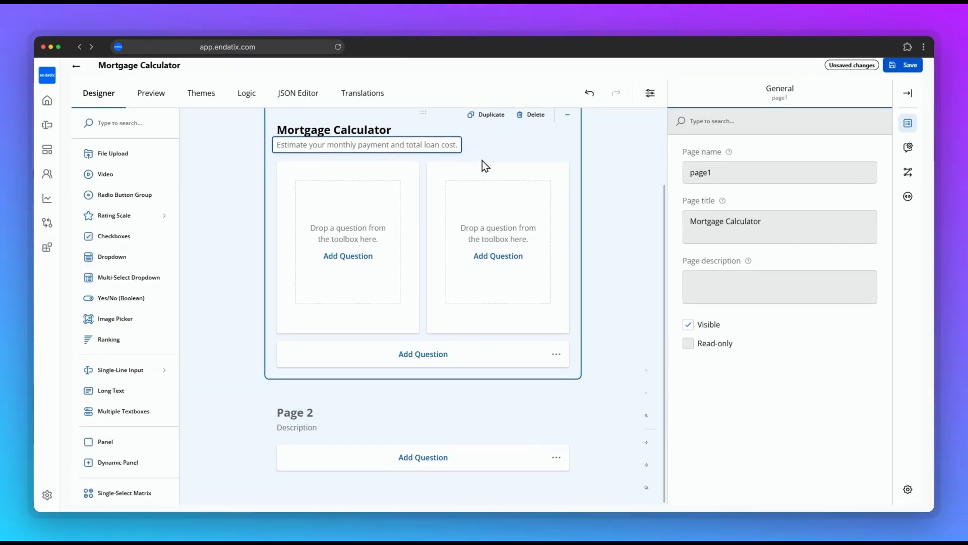
# Set the title of the second panel to "Monthly Payment Breakdown"
pyautogui.click(483, 174)
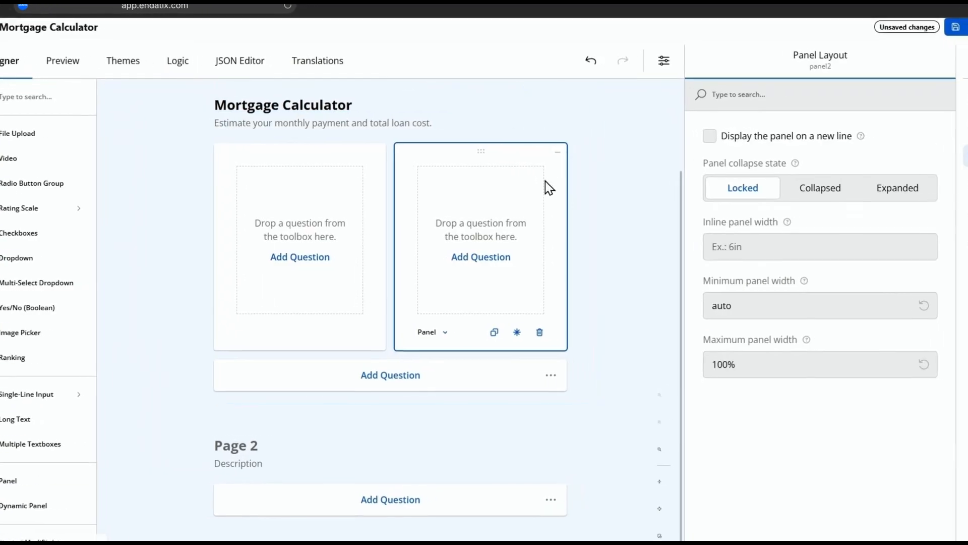
pyautogui.click(864, 128)
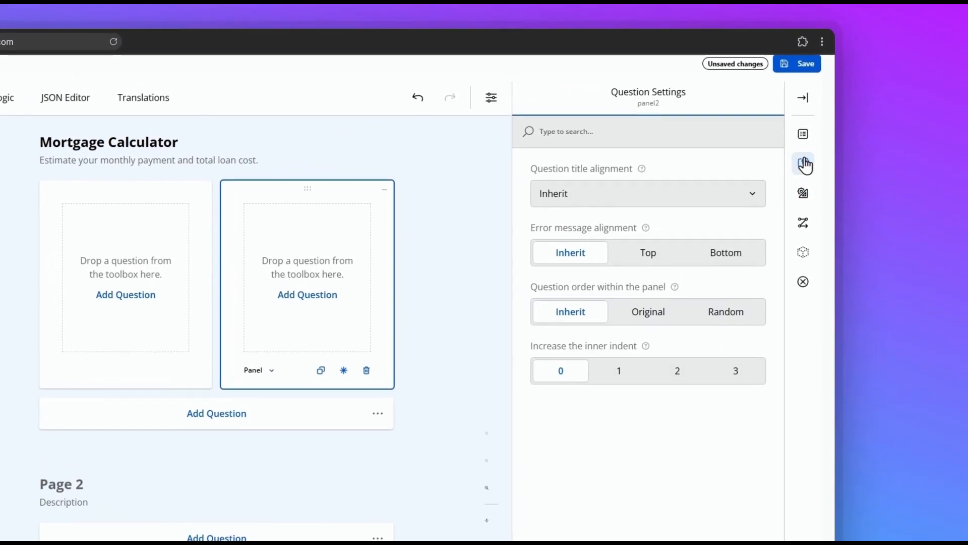
pyautogui.click(803, 147)
pyautogui.click(598, 266)
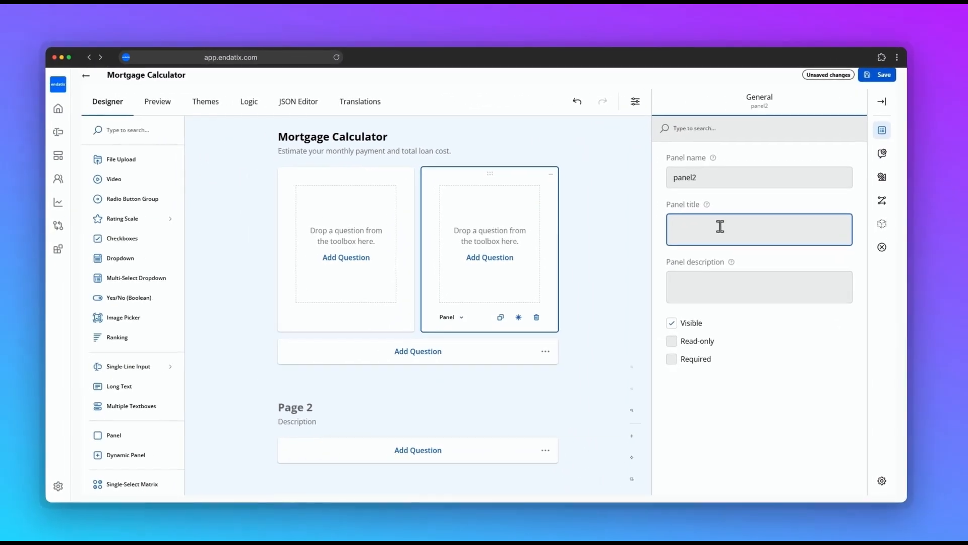
pyautogui.write('Monthly Pa')
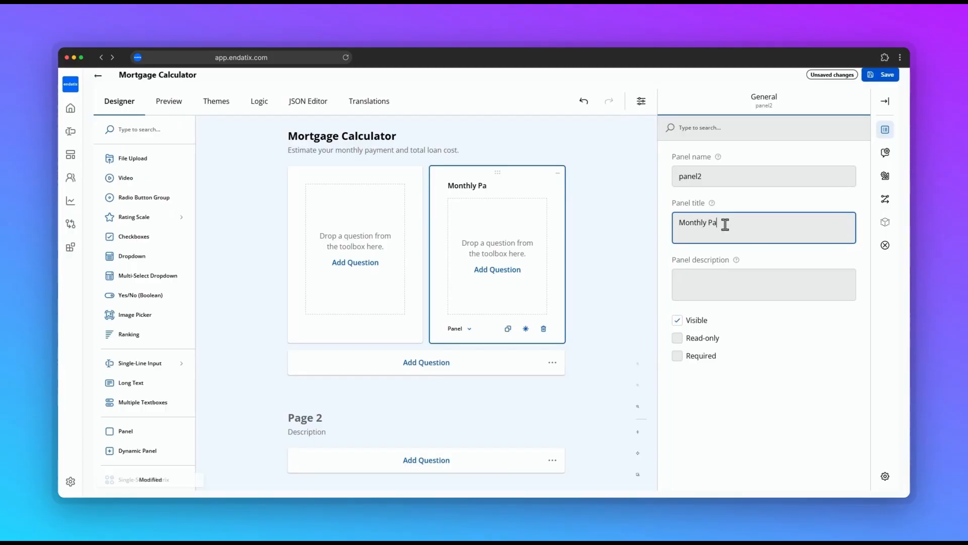
pyautogui.write('yment Breakdown')
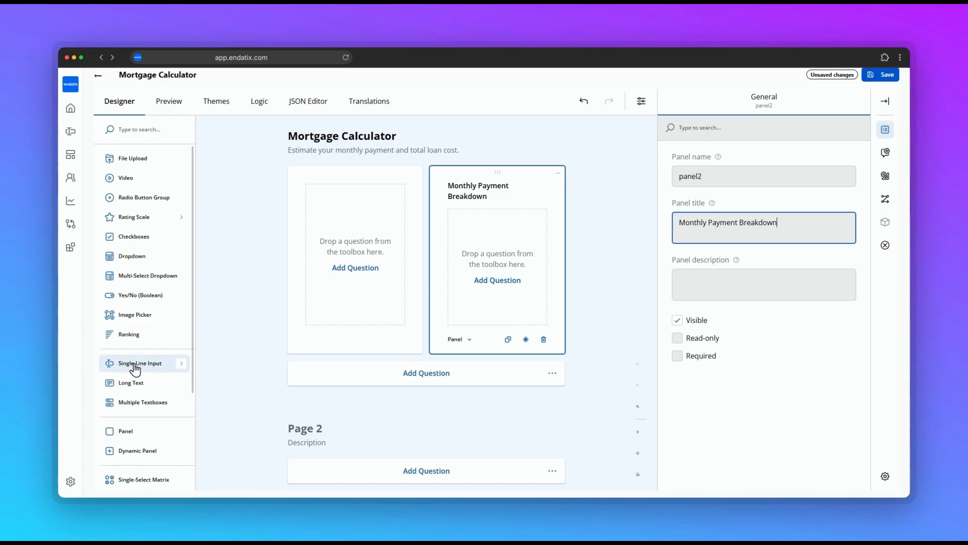
# Add a single-line input with the Number input type to the untitled panel and duplicate it twice
pyautogui.moveTo(134, 368); pyautogui.dragTo(359, 248)
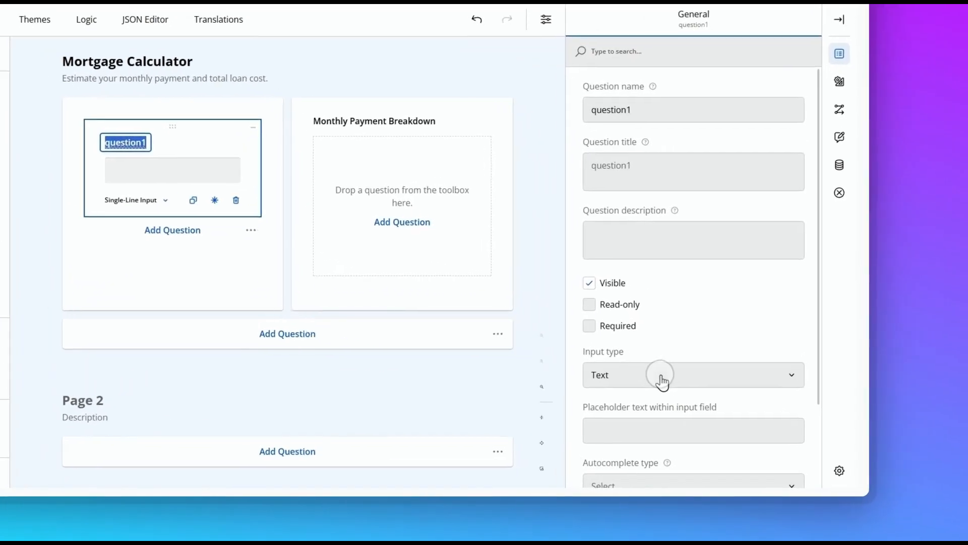
pyautogui.click(738, 398)
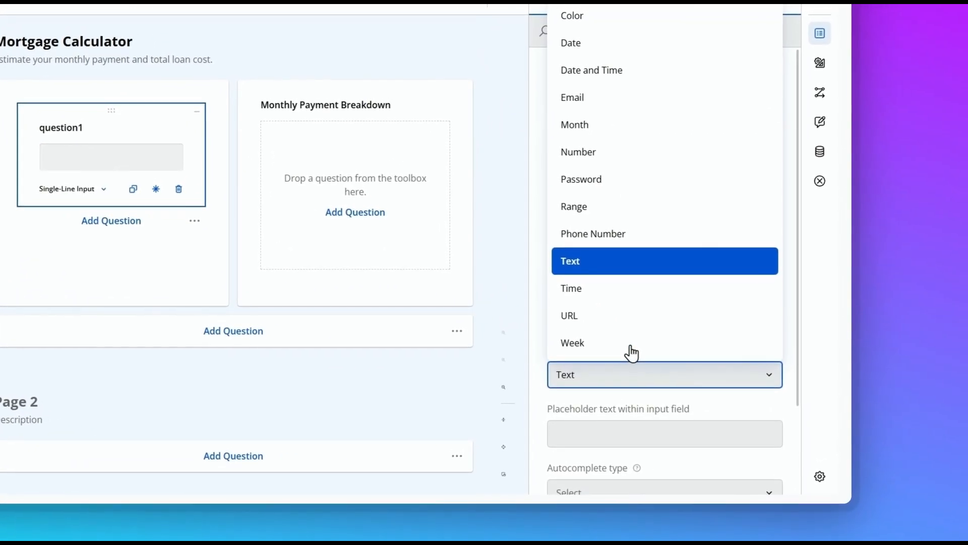
pyautogui.click(640, 147)
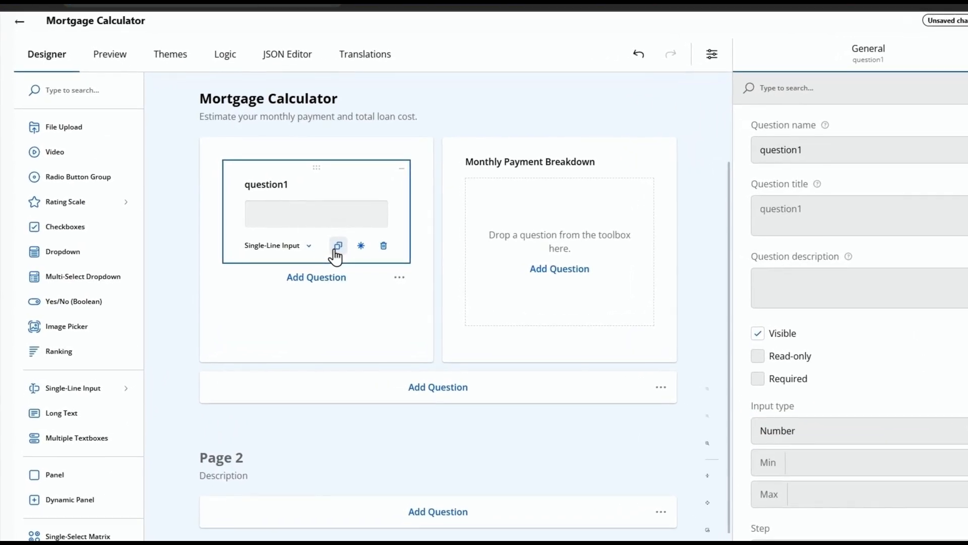
pyautogui.click(343, 250)
pyautogui.click(335, 253)
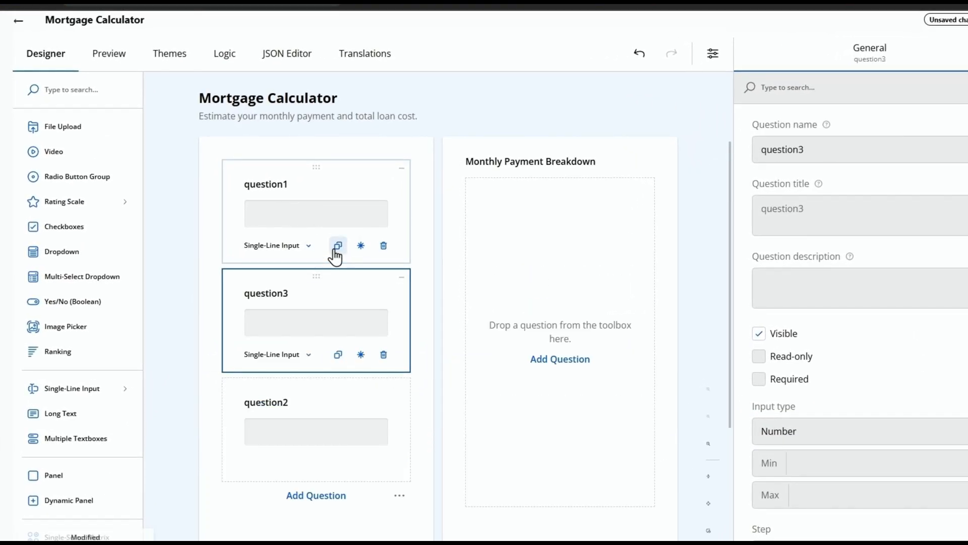
# Title the first number question "Home Price ($)" and set its question name to homePrice
pyautogui.click(269, 181)
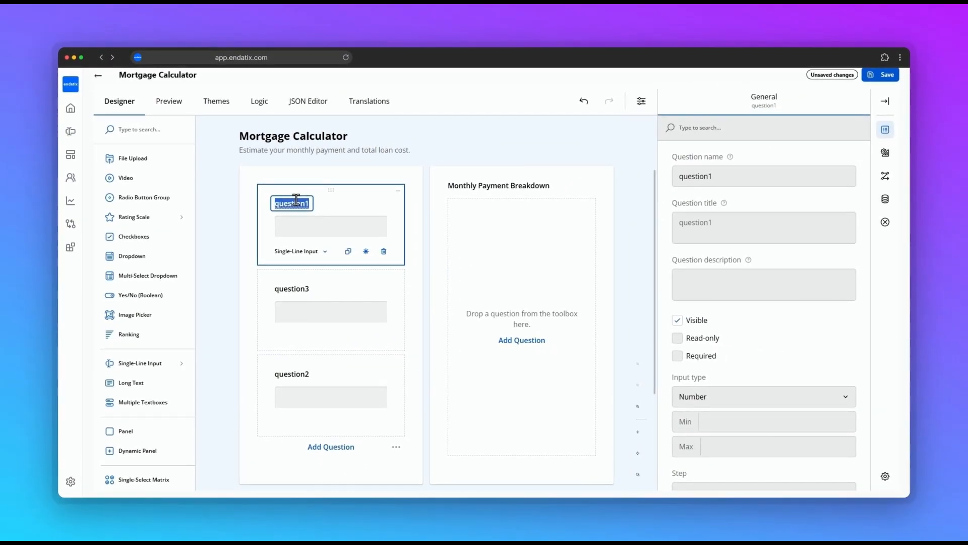
pyautogui.write('Home Price ($)')
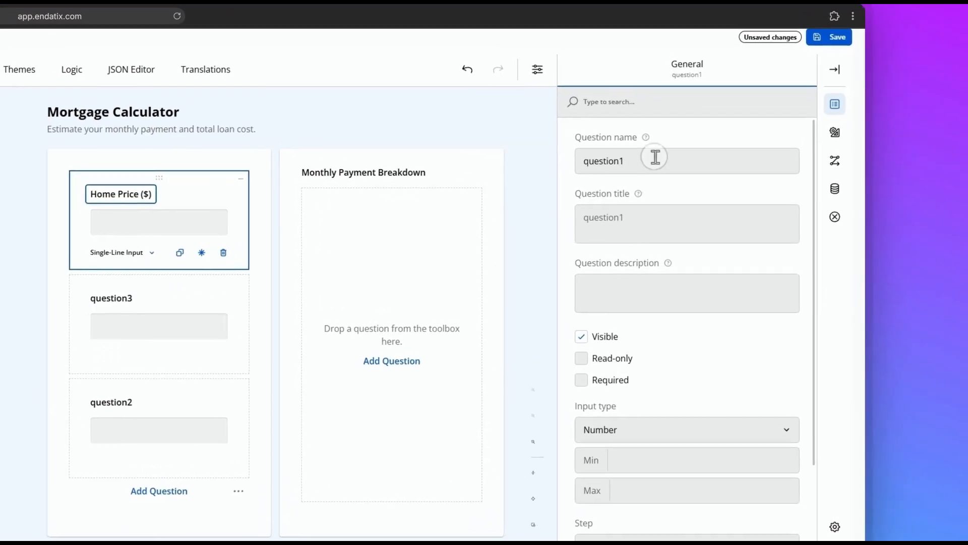
pyautogui.doubleClick(655, 157)
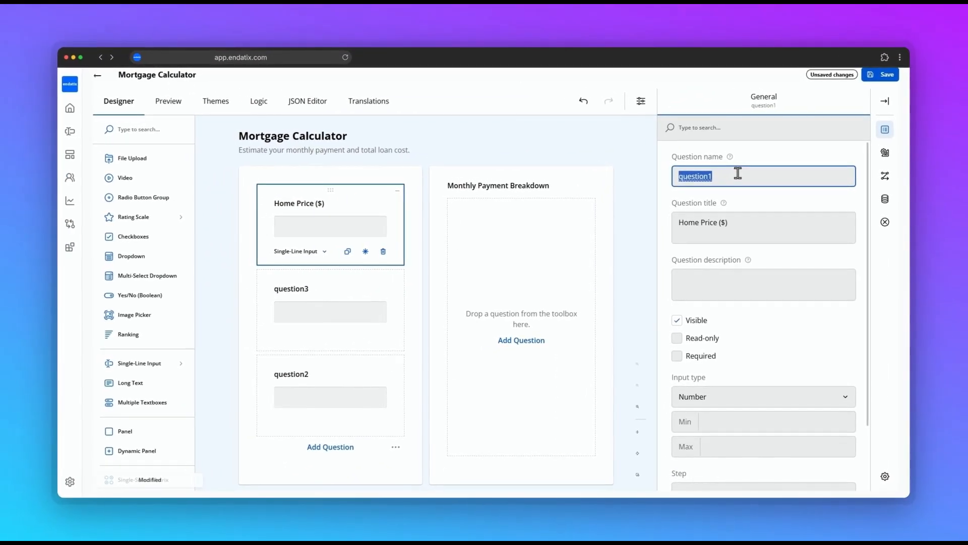
pyautogui.write('homePrice')
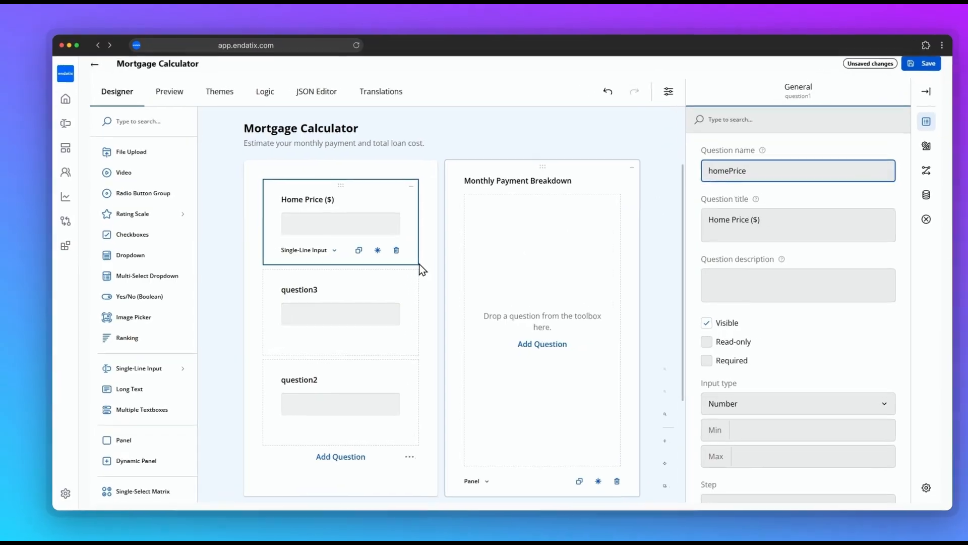
# Title the middle number question "Down Payment ($)" and set its question name to downPayment
pyautogui.click(309, 289)
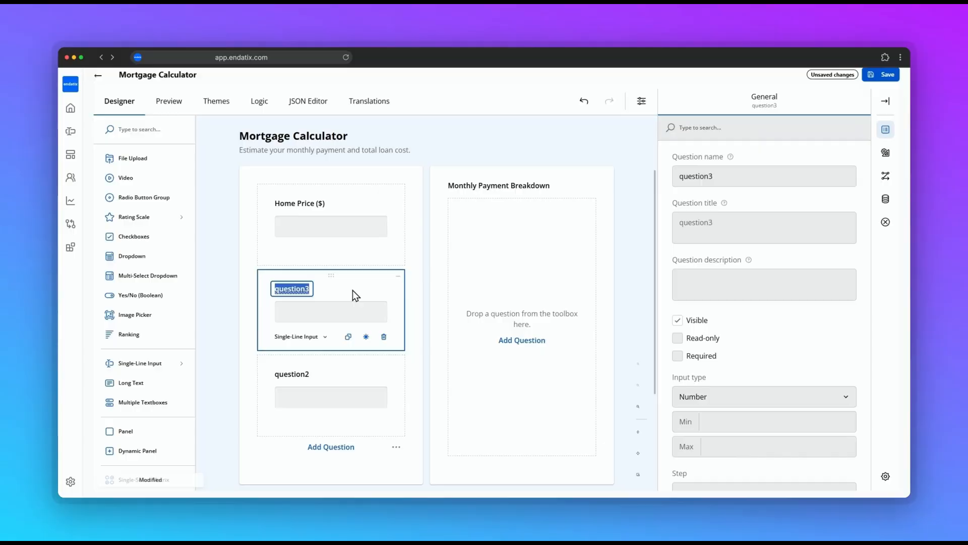
pyautogui.write('Dow')
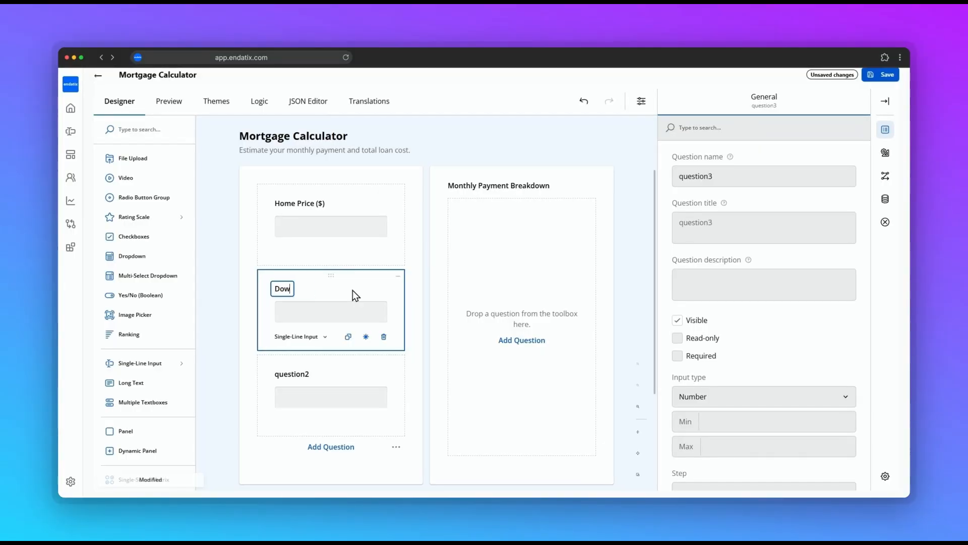
pyautogui.write('n Payment ($)')
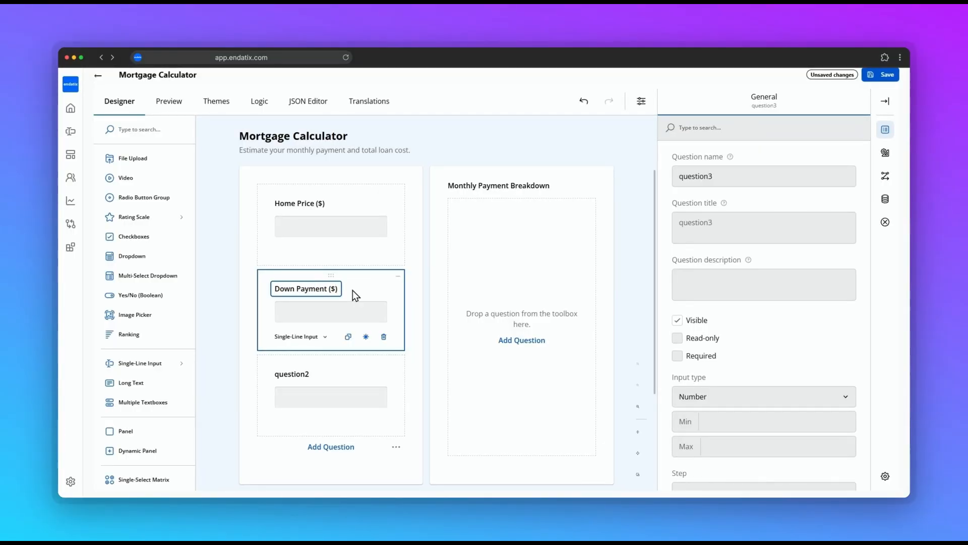
pyautogui.doubleClick(772, 174)
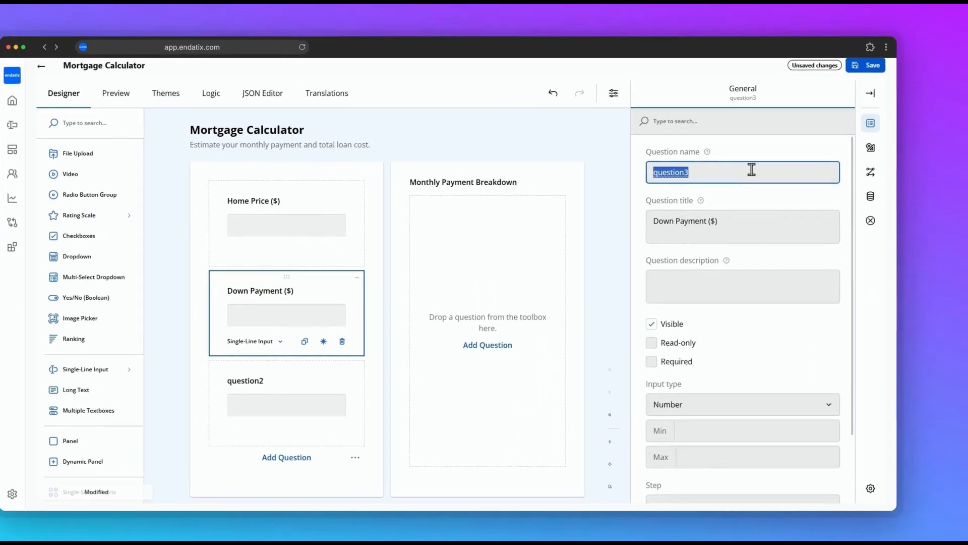
pyautogui.write('downPayment')
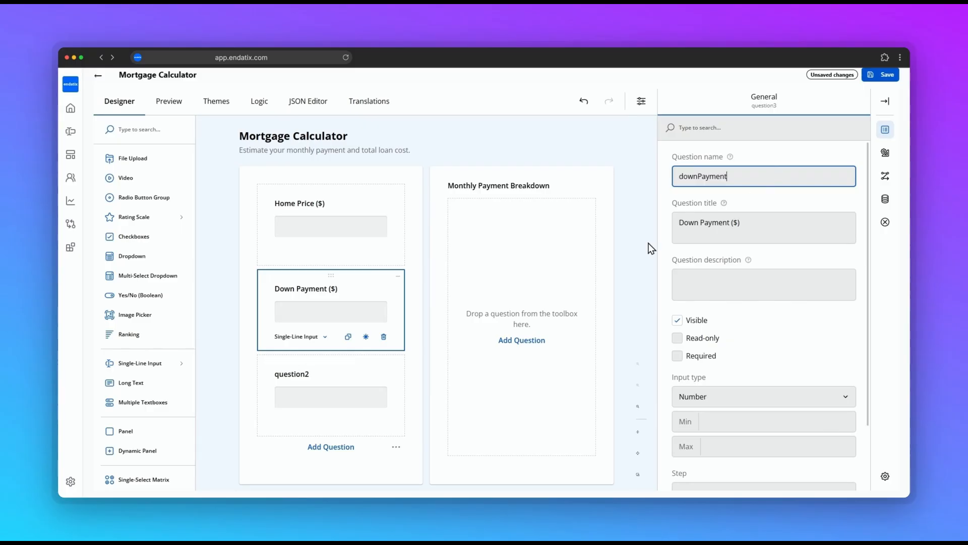
# Title the last number question "Annual Interest Rate (%)" and set its question name to interestRate
pyautogui.click(293, 374)
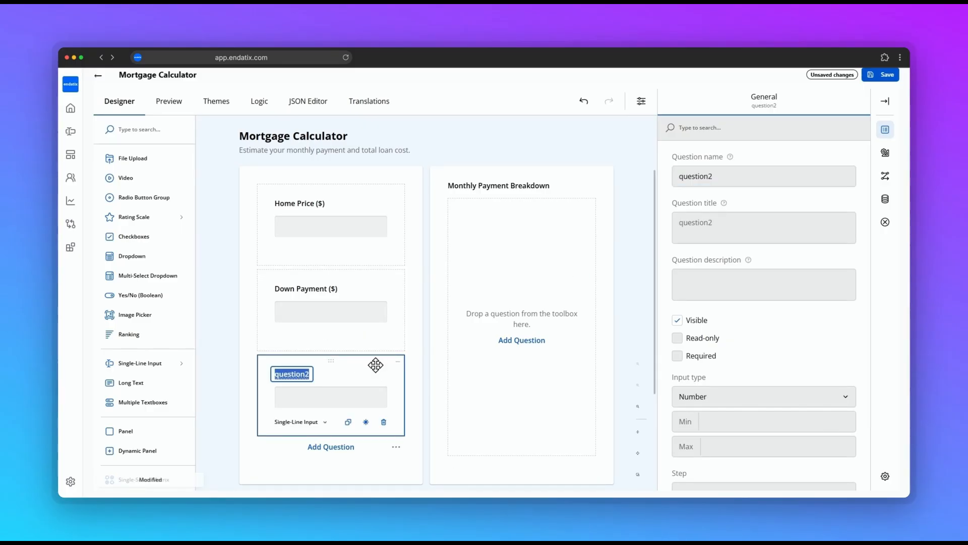
pyautogui.write('Annual Interest Rate (%')
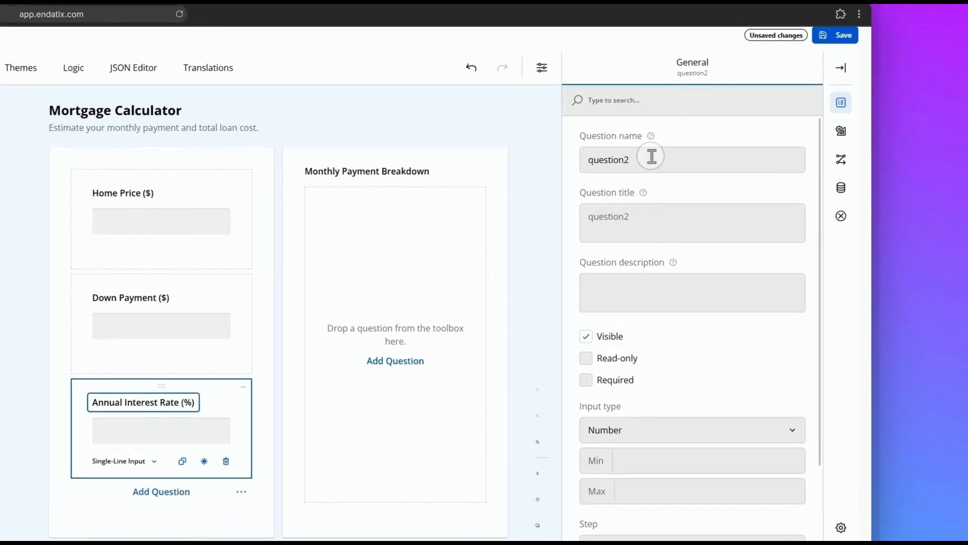
pyautogui.doubleClick(732, 175)
pyautogui.write('interestRate')
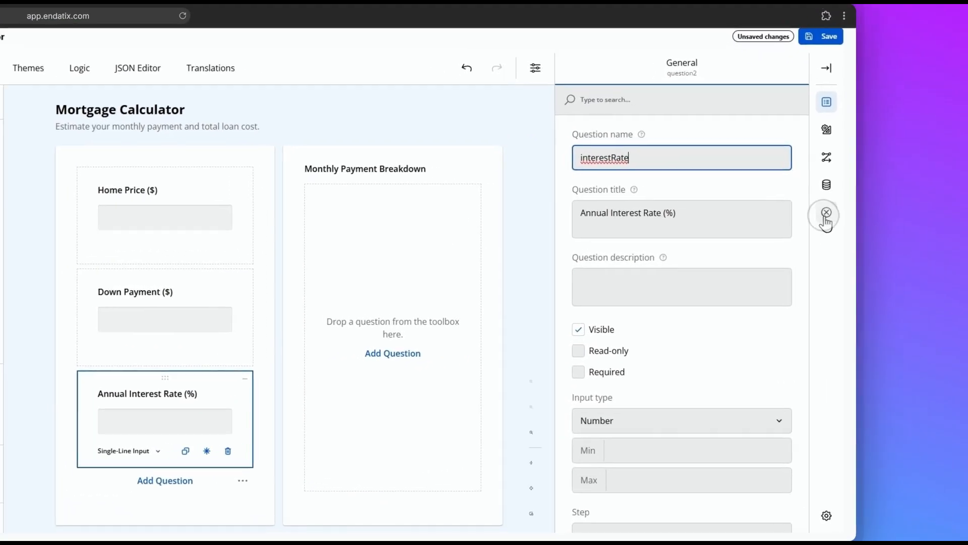
# Set the default answer of the Annual Interest Rate (%) question to 5
pyautogui.click(885, 222)
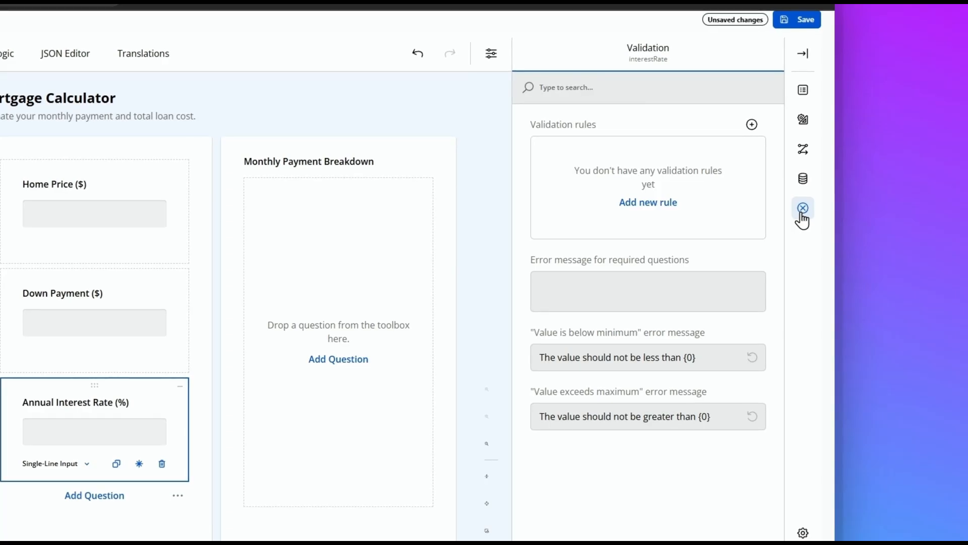
pyautogui.click(803, 179)
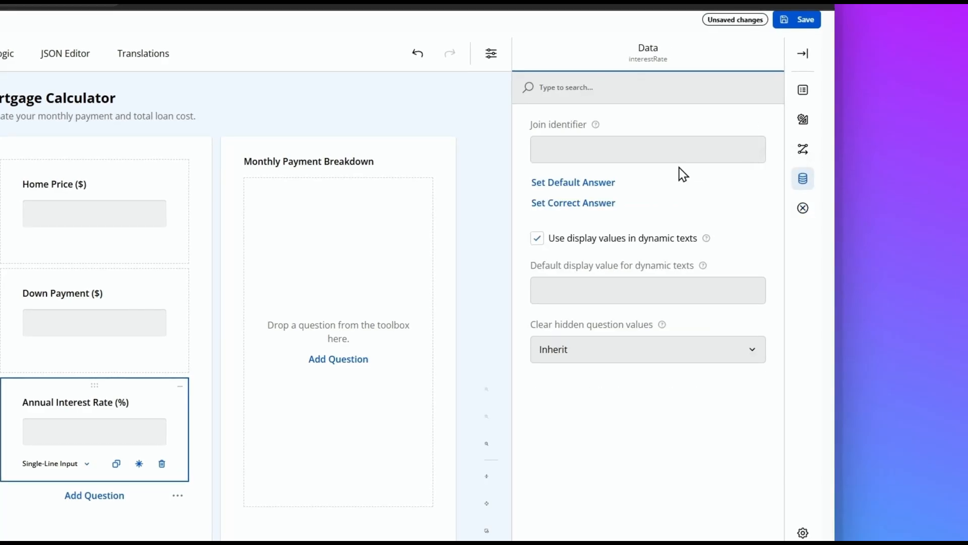
pyautogui.click(574, 183)
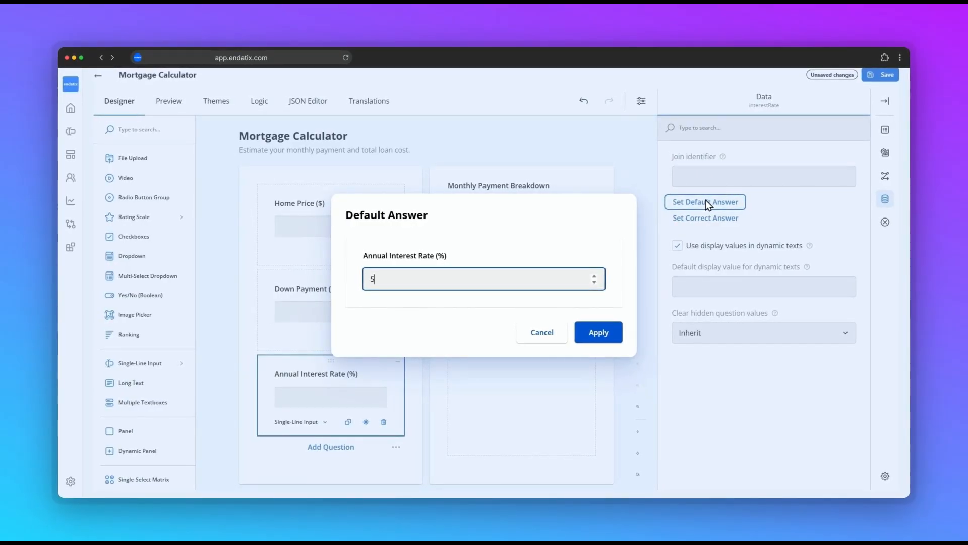
pyautogui.click(605, 332)
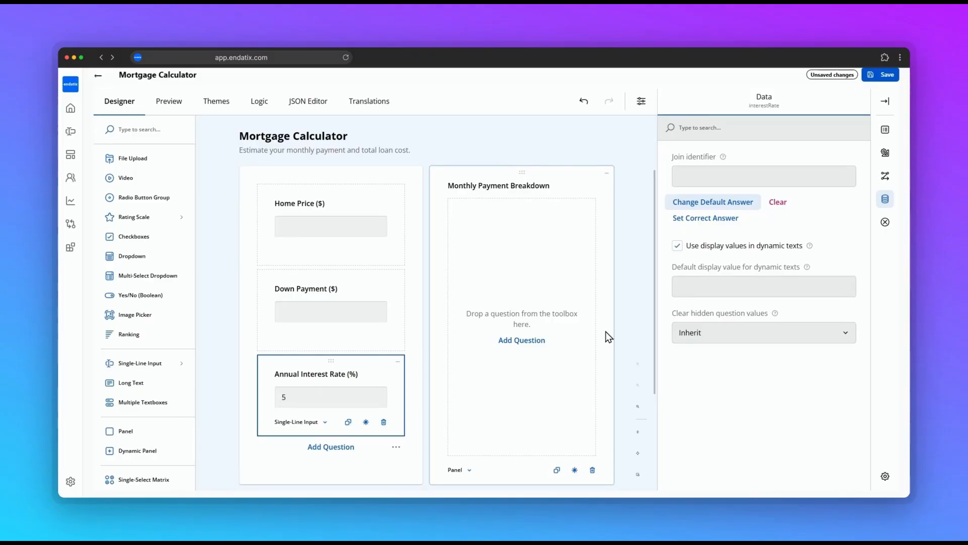
# Add a dropdown below the interest rate question, titled "Loan Term (Years)" and with the question name loanTerm
pyautogui.moveTo(133, 257); pyautogui.dragTo(326, 433)
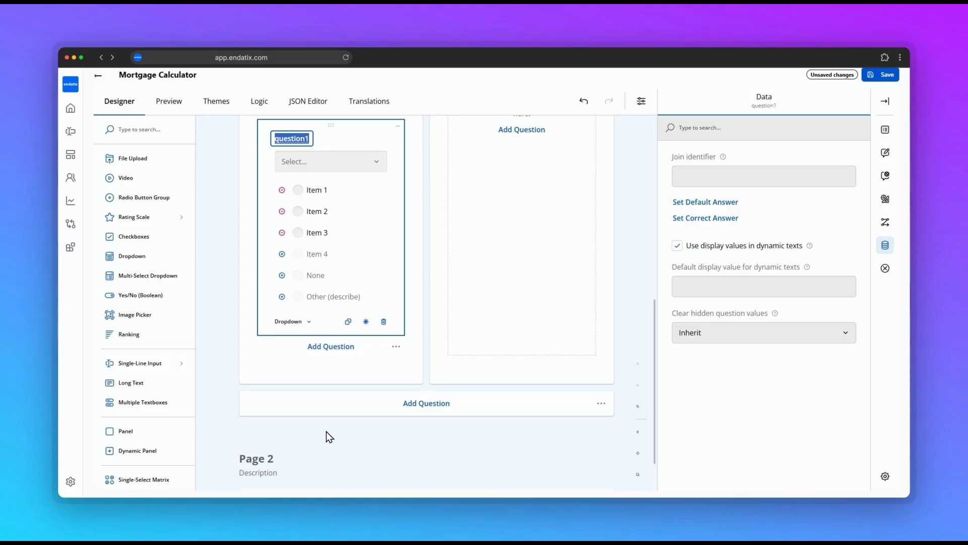
pyautogui.write('Loan Term (Years')
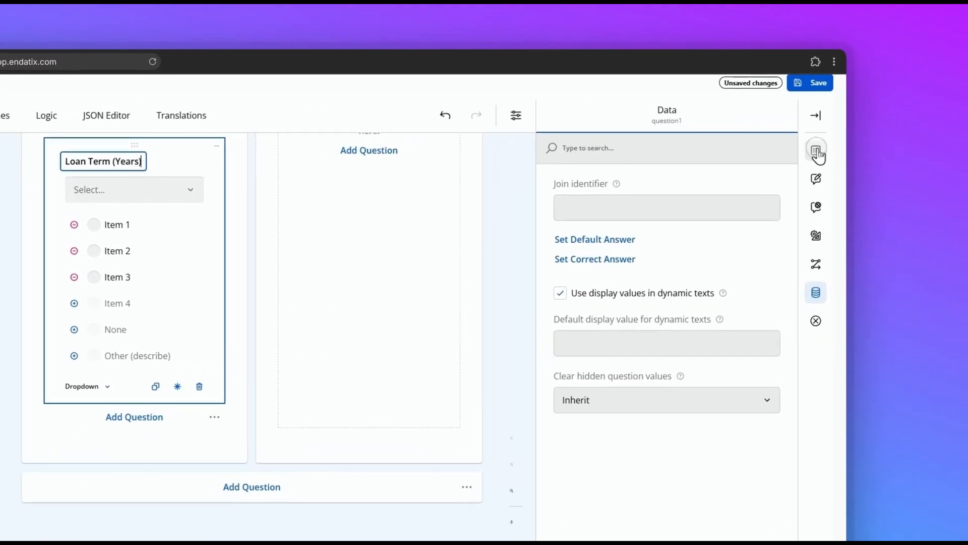
pyautogui.click(817, 152)
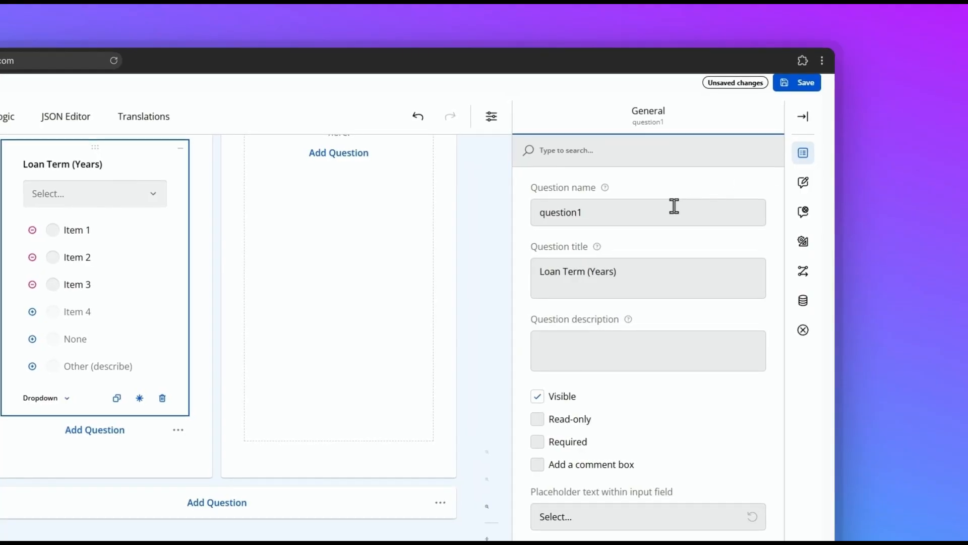
pyautogui.doubleClick(692, 208)
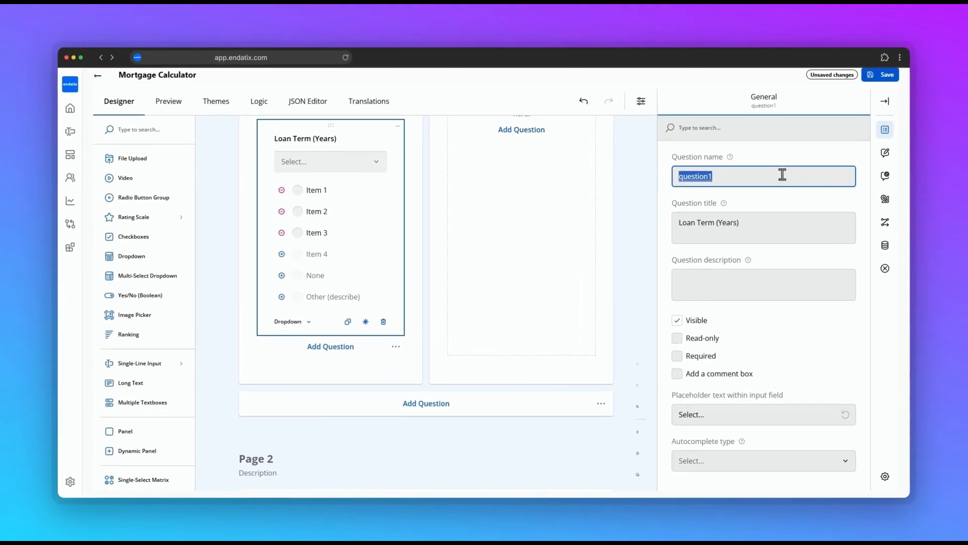
pyautogui.write('loanTerm')
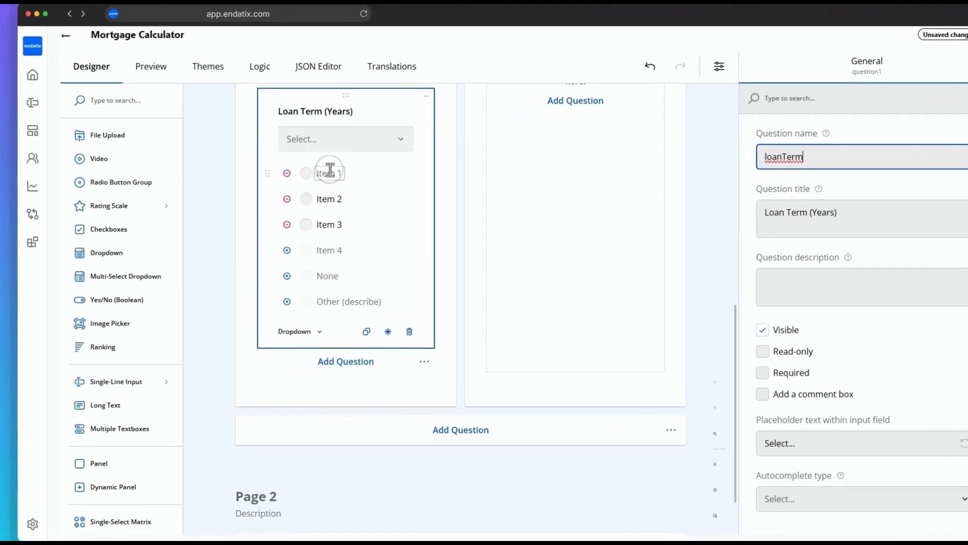
# Change the display texts of the three Loan Term choices to 10, 20 and 30
pyautogui.click(316, 189)
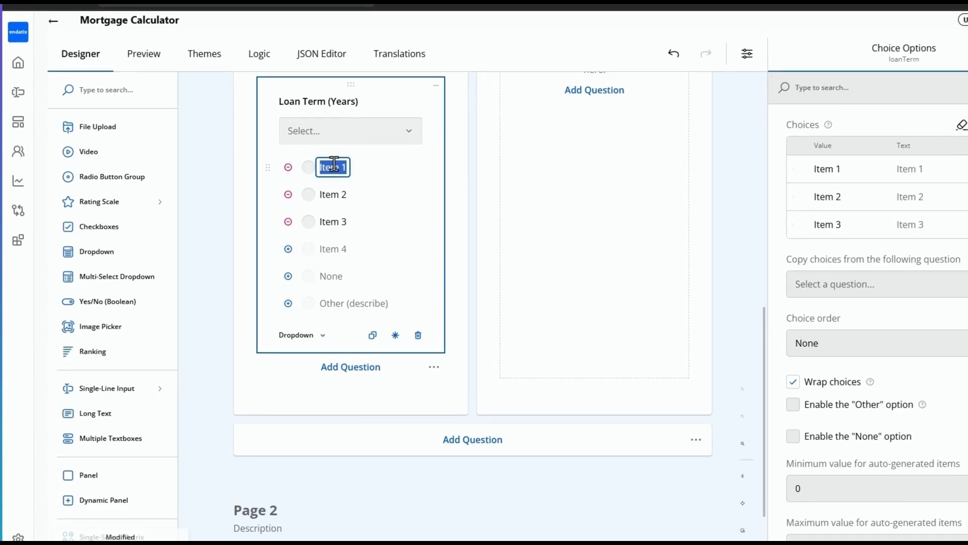
pyautogui.write('10')
pyautogui.click(334, 195)
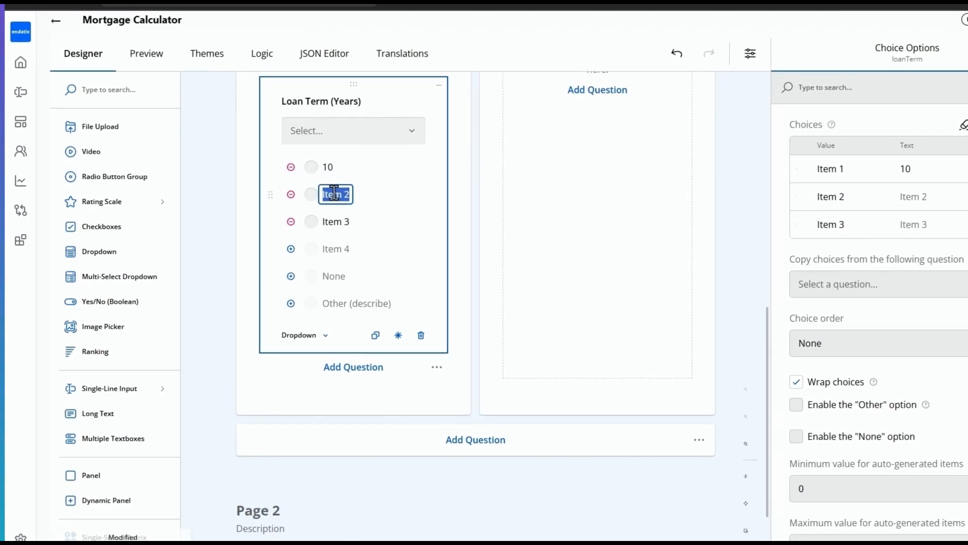
pyautogui.write('20')
pyautogui.click(335, 222)
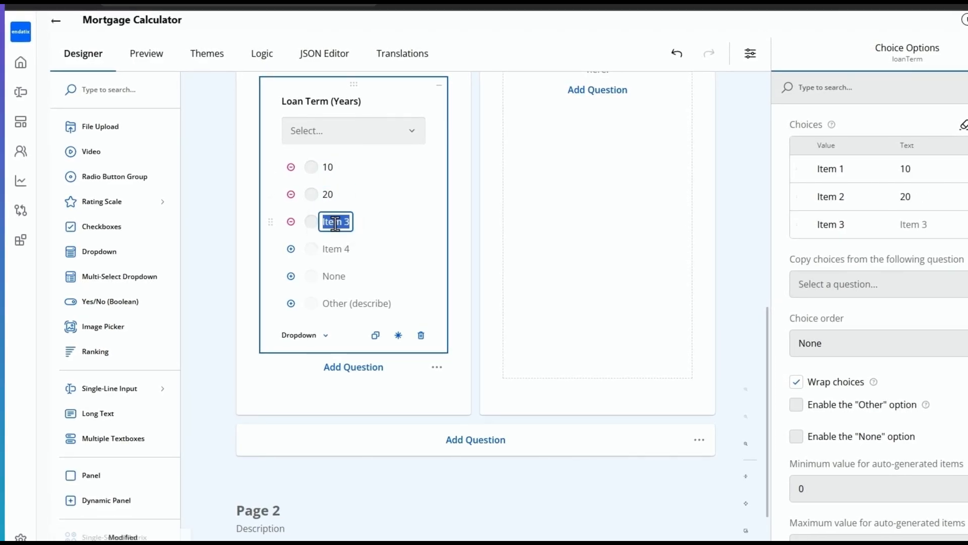
pyautogui.write('30')
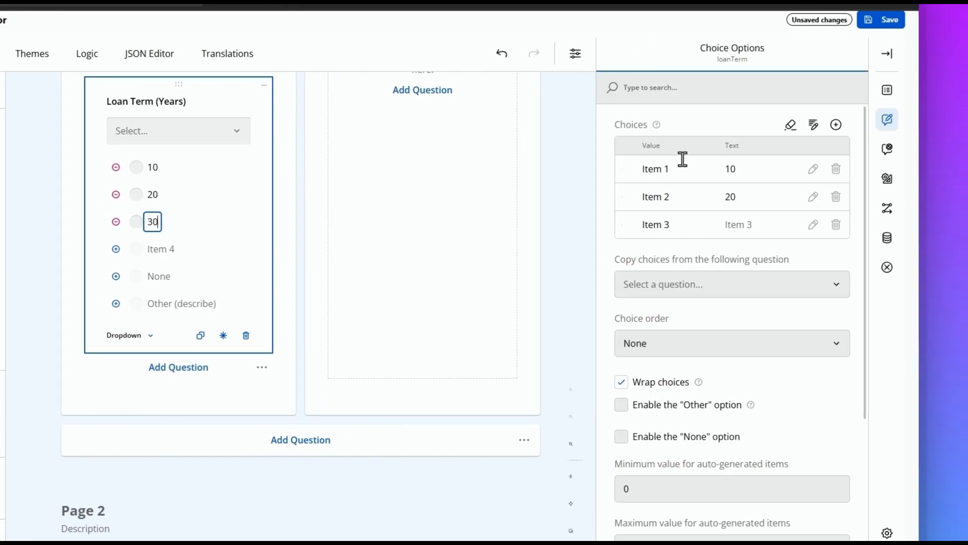
# Set the stored values of the three Loan Term choices to 10, 20 and 30 to match their texts
pyautogui.click(637, 168)
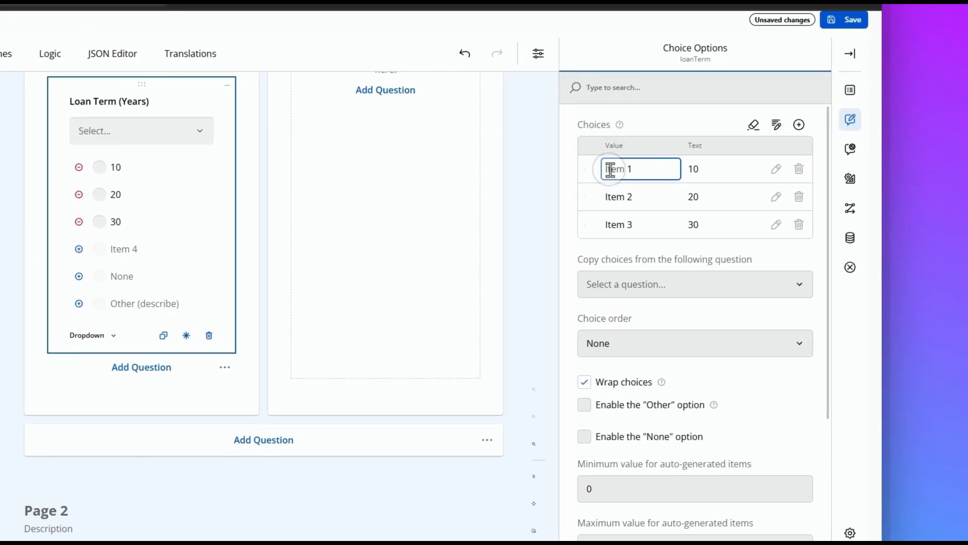
pyautogui.write('10')
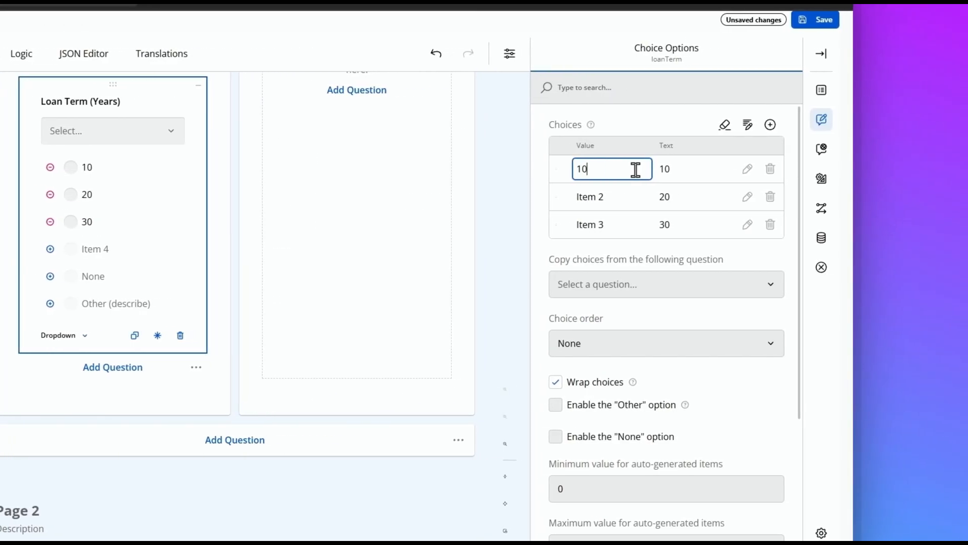
pyautogui.click(617, 194)
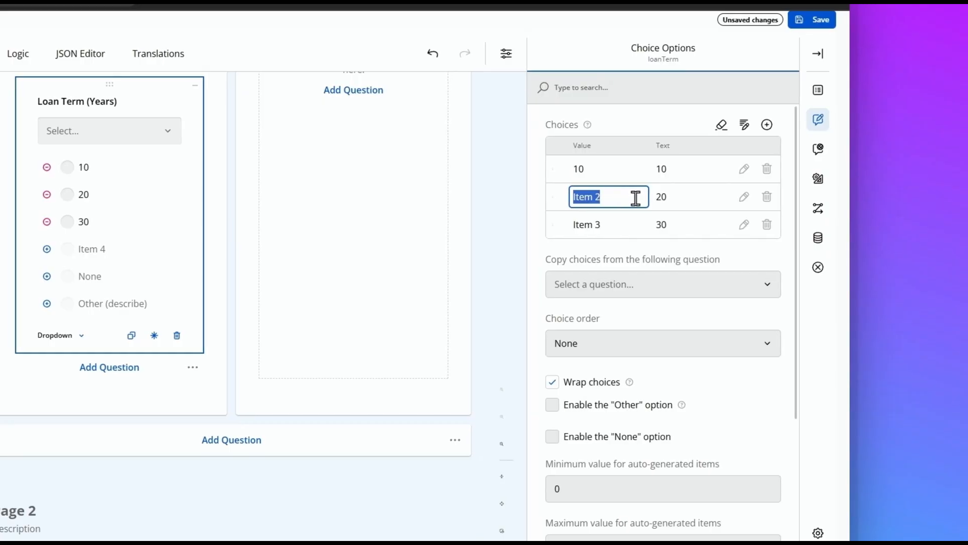
pyautogui.write('20')
pyautogui.click(584, 222)
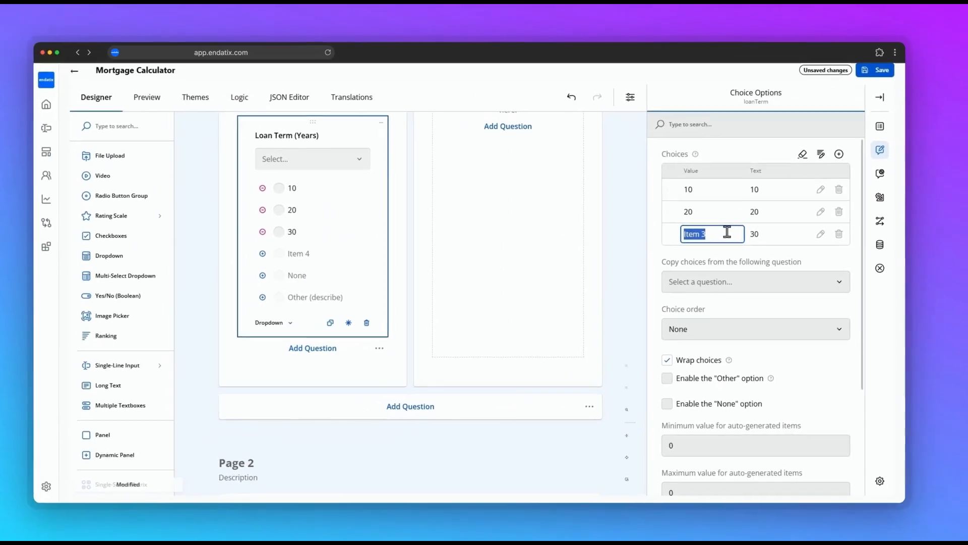
pyautogui.write('30')
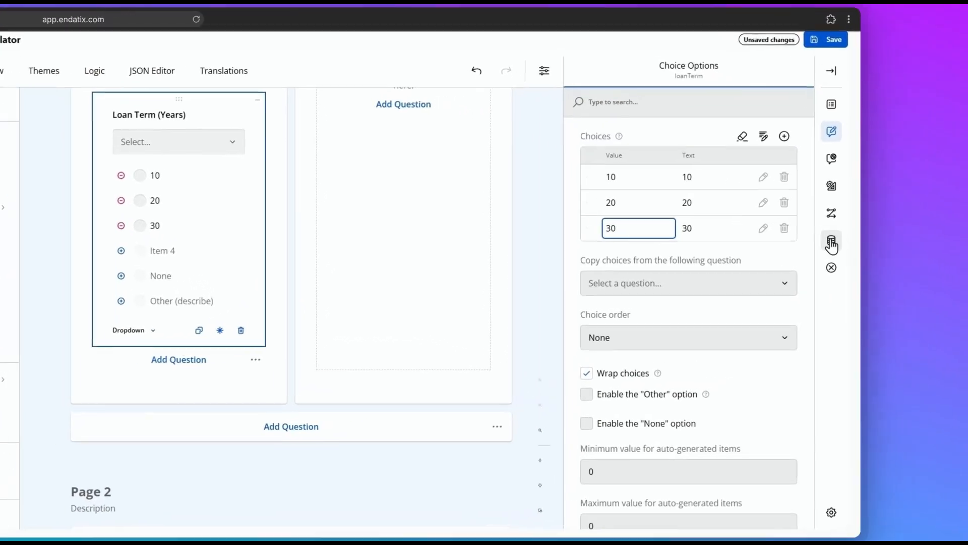
# Set the default answer of the Loan Term (Years) dropdown to 30
pyautogui.click(883, 245)
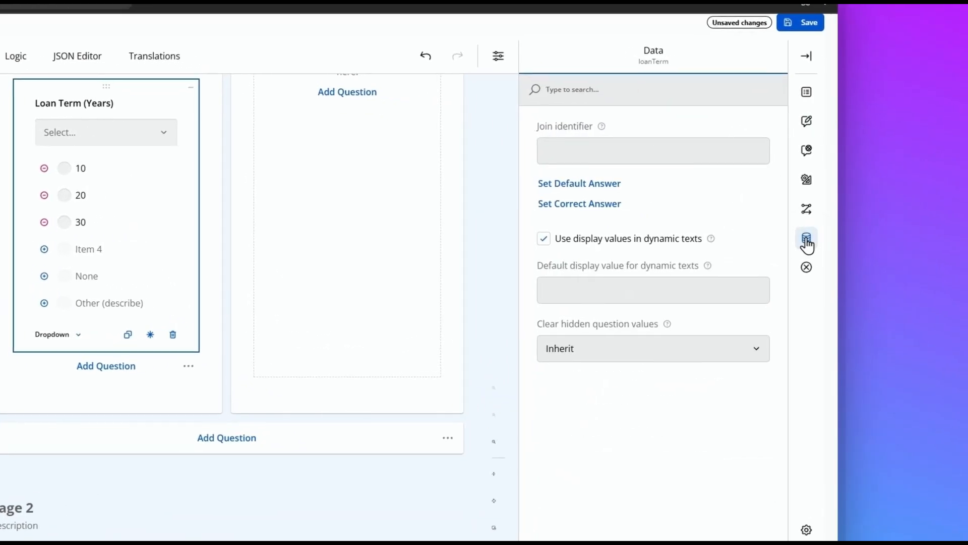
pyautogui.click(603, 185)
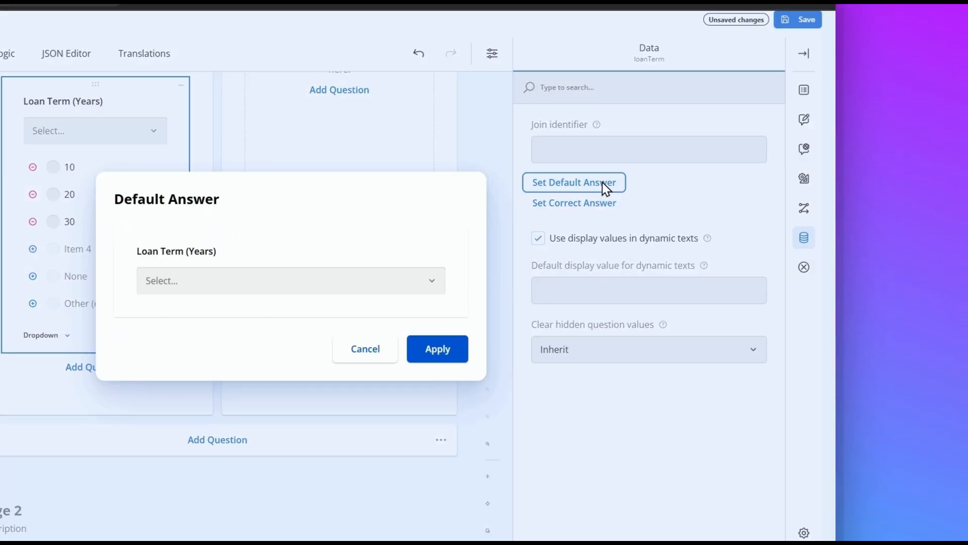
pyautogui.click(323, 280)
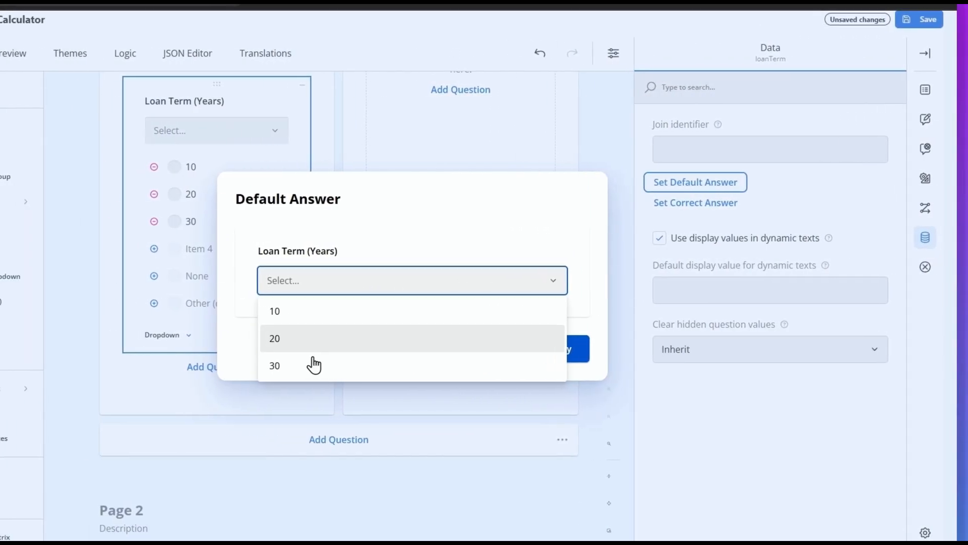
pyautogui.click(313, 364)
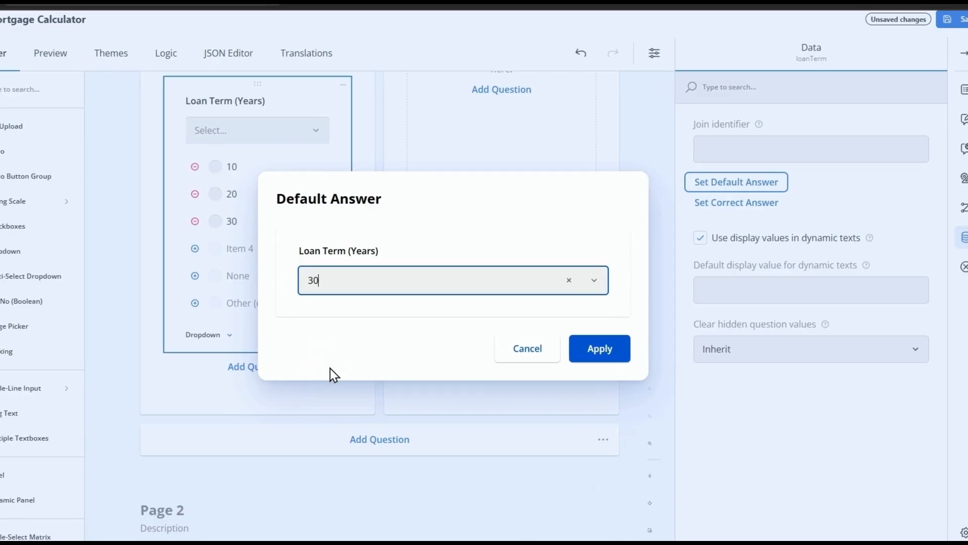
pyautogui.click(557, 349)
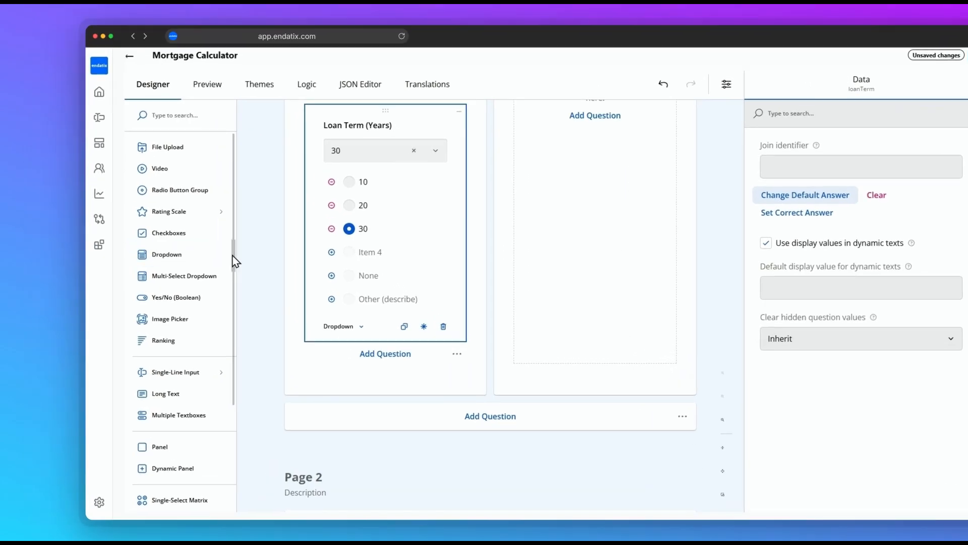
# Add a read-only expression to the Monthly Payment Breakdown panel and set its display format to Currency
pyautogui.moveTo(193, 256); pyautogui.dragTo(192, 312)
pyautogui.moveTo(306, 330); pyautogui.dragTo(298, 376)
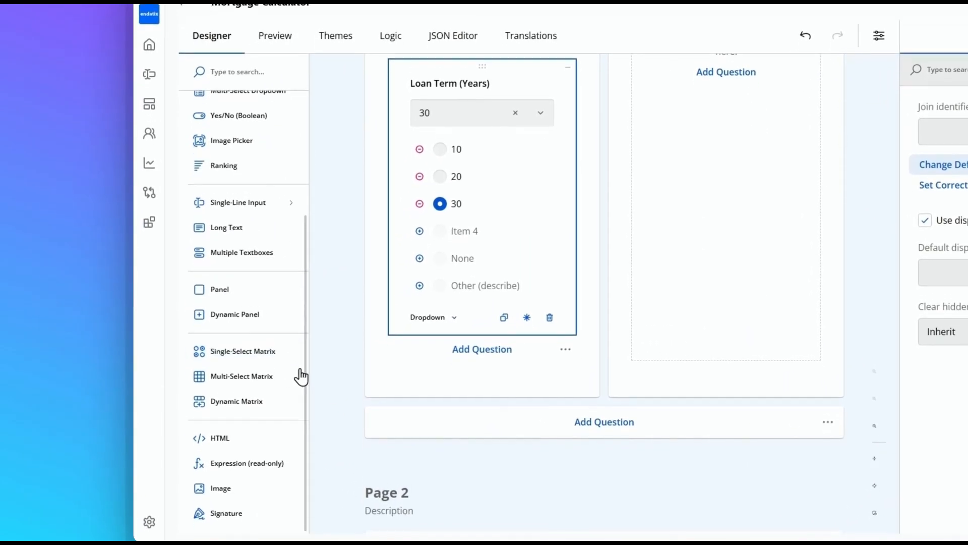
pyautogui.moveTo(248, 397); pyautogui.dragTo(746, 46)
pyautogui.moveTo(636, 141)
pyautogui.mouseDown()
pyautogui.moveTo(651, 142)
pyautogui.moveTo(637, 146)
pyautogui.mouseUp()
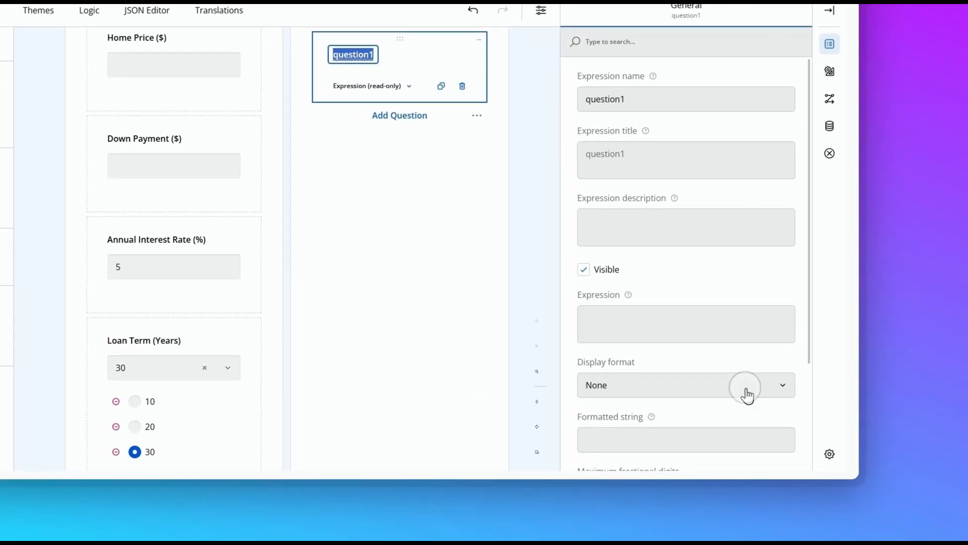
pyautogui.click(811, 417)
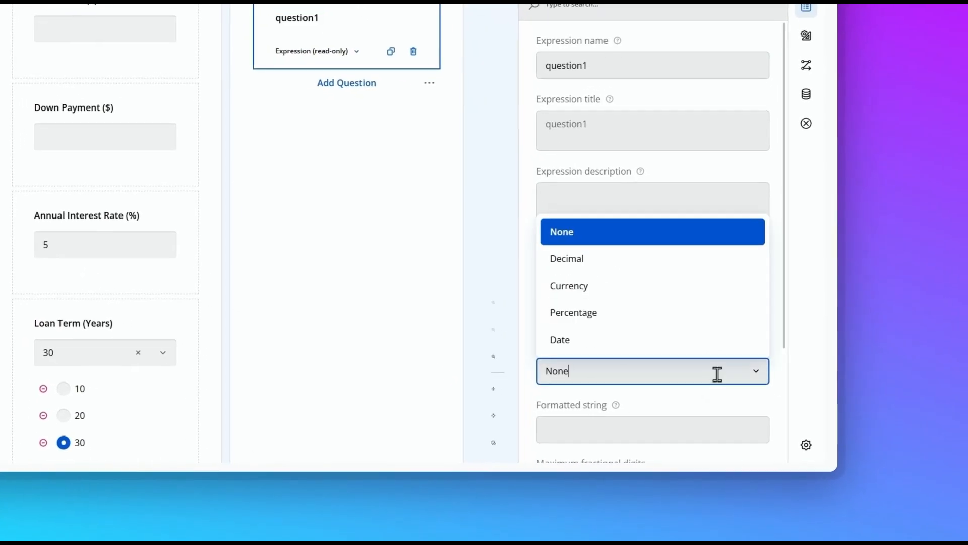
pyautogui.click(631, 284)
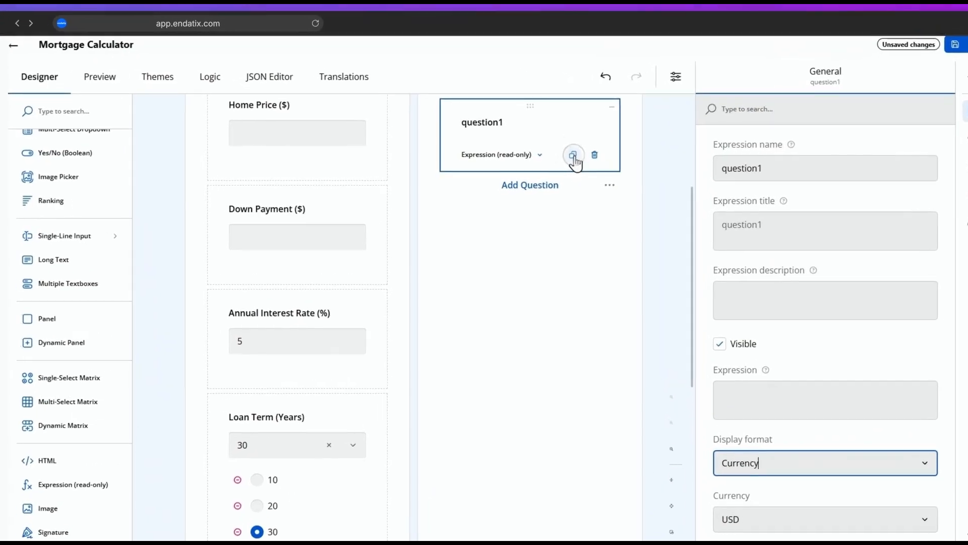
# Duplicate the currency expression three times within the Monthly Payment Breakdown panel
pyautogui.click(577, 153)
pyautogui.click(577, 153)
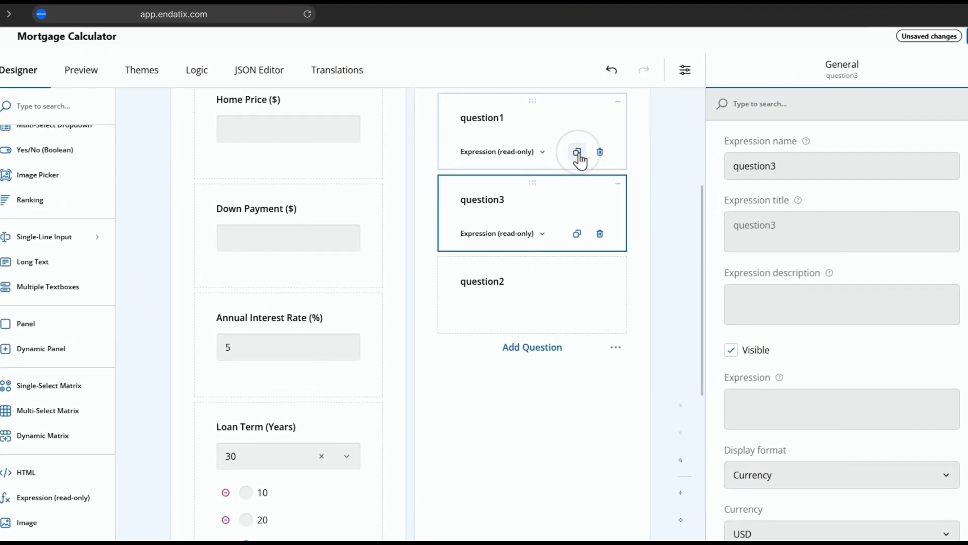
pyautogui.click(577, 154)
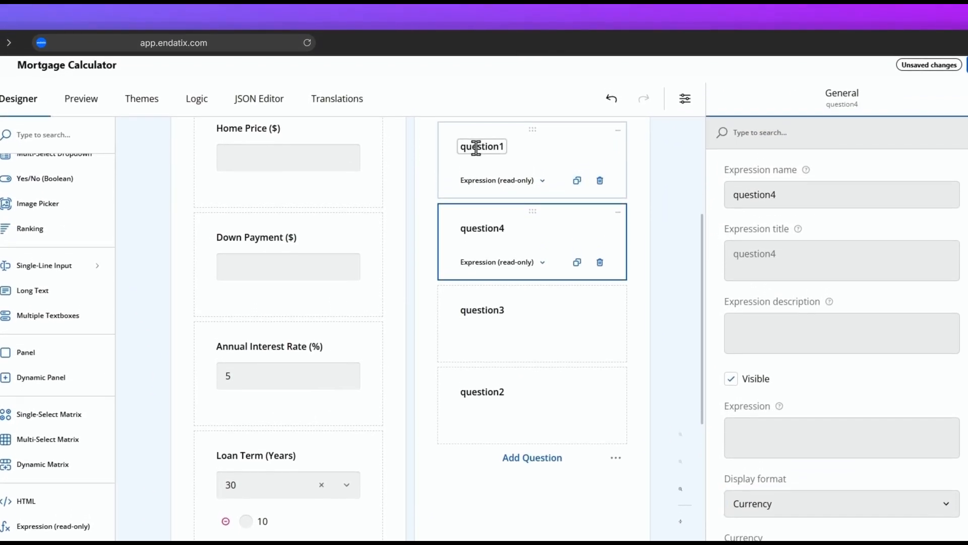
# Title the first expression "Loan amount ($)" and set its expression name to loanAmount
pyautogui.click(476, 145)
pyautogui.write('Loan amount ($')
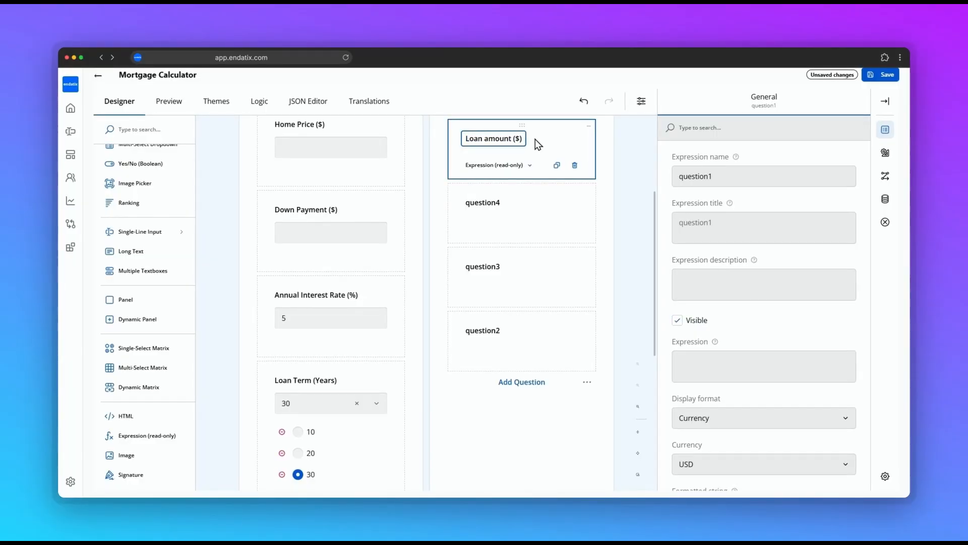
pyautogui.click(729, 176)
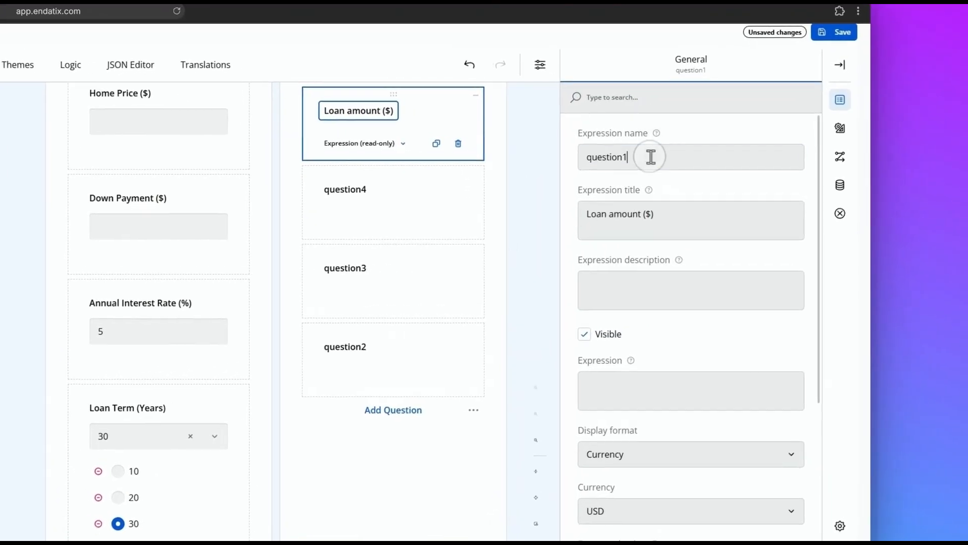
pyautogui.doubleClick(755, 176)
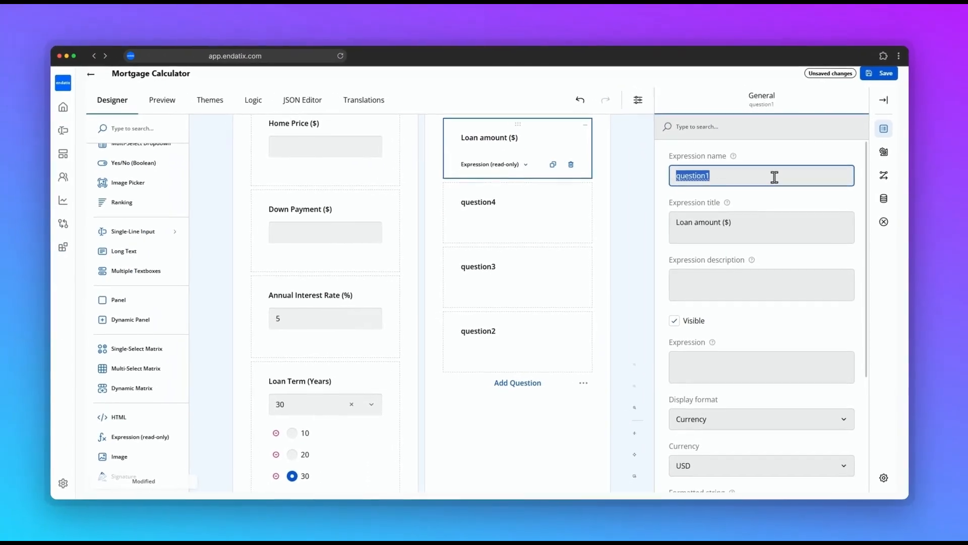
pyautogui.write('loanAmount')
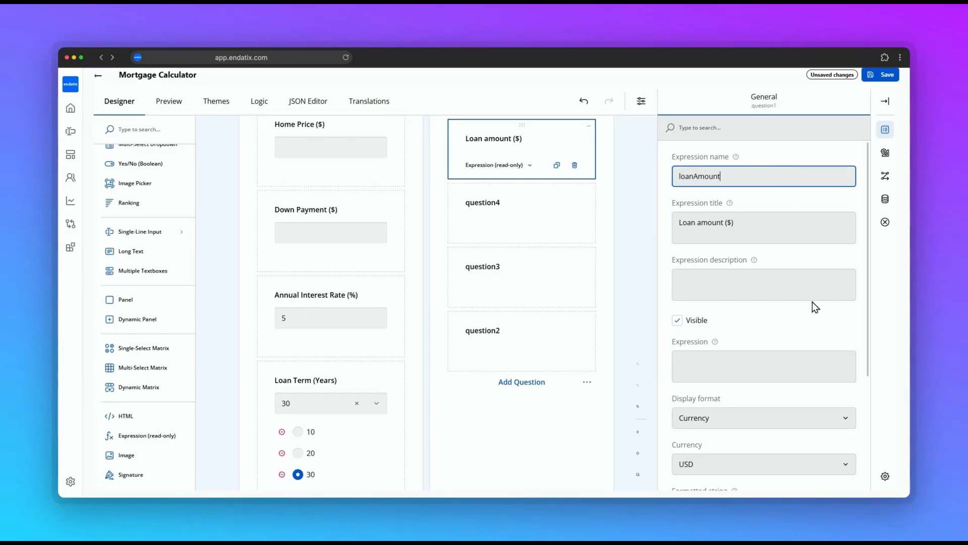
# Set the formula of the Loan amount ($) expression to {homePrice} - {downPayment}
pyautogui.click(814, 361)
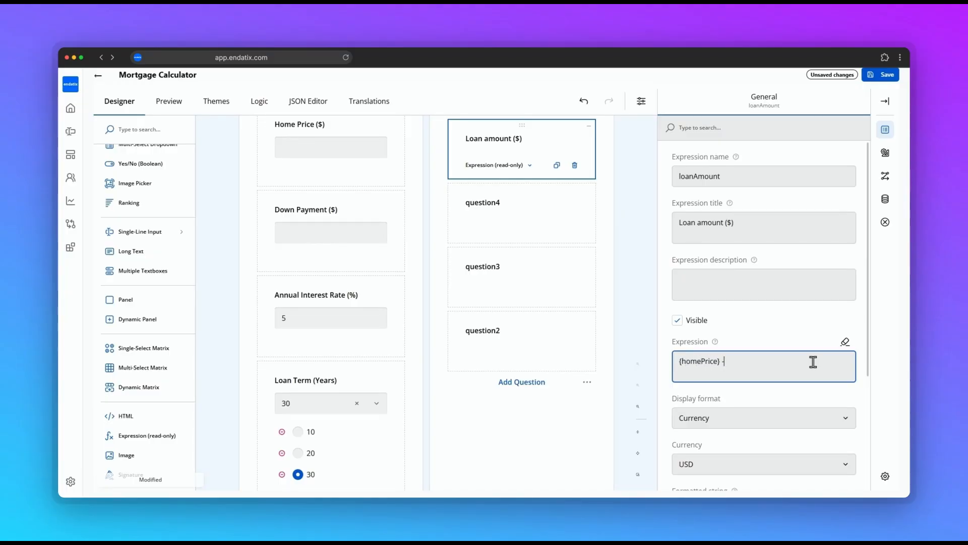
pyautogui.write('{homePrice} - {downPayment')
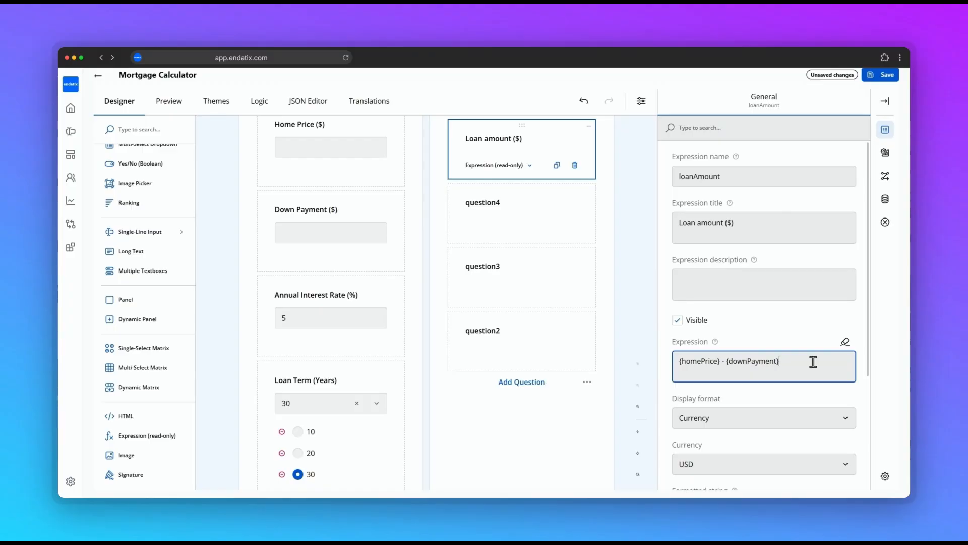
# Title the second expression "Monthly Payment ($)" and set its expression name to monthlyPayment
pyautogui.click(501, 205)
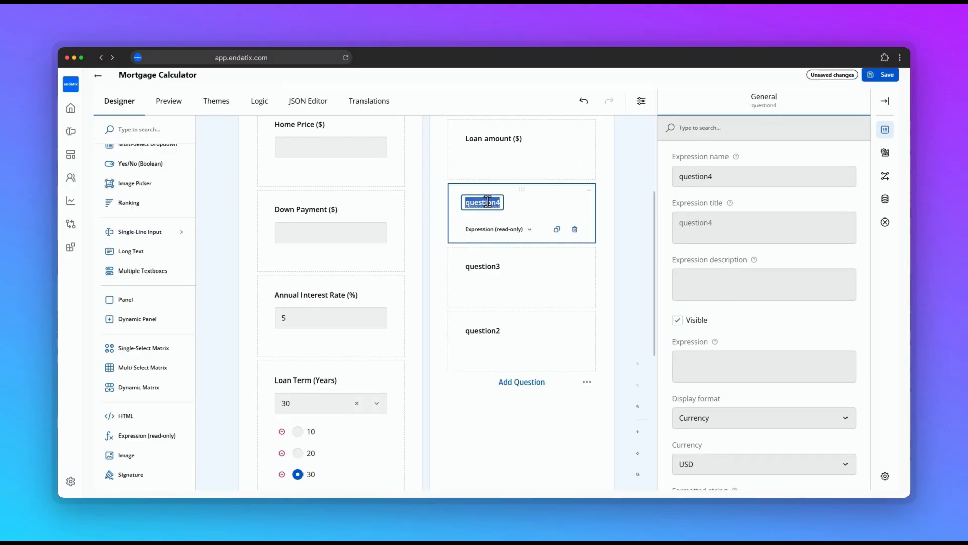
pyautogui.write('Monthly Payment ($')
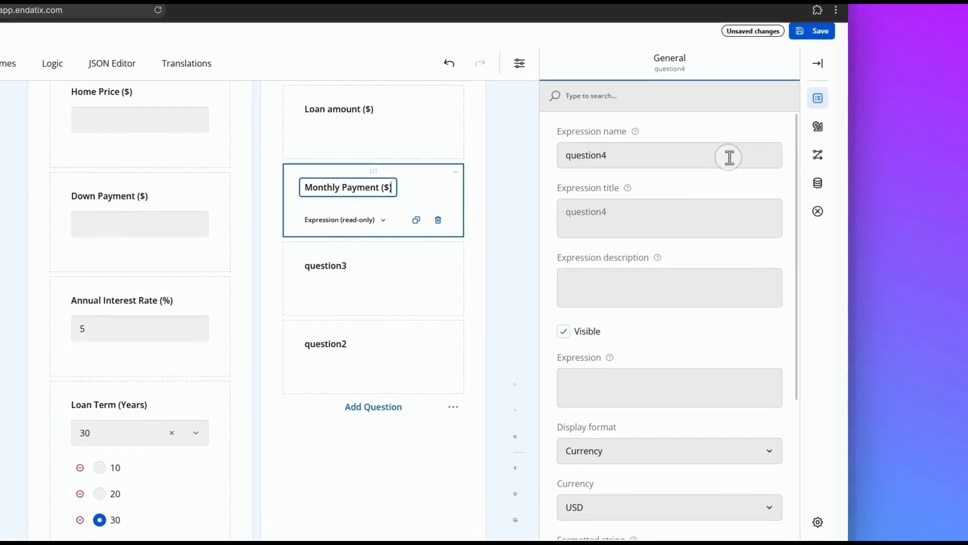
pyautogui.doubleClick(812, 177)
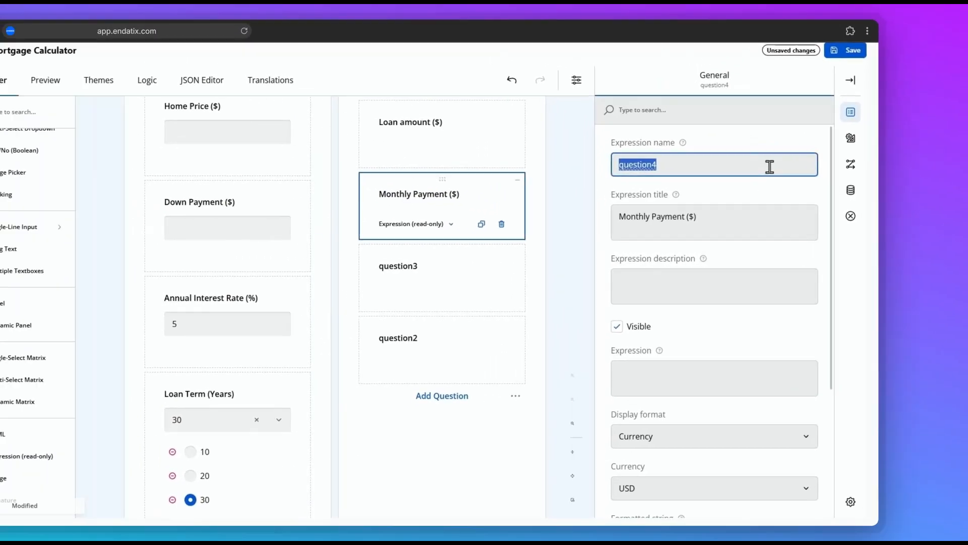
pyautogui.write('monthlyPay')
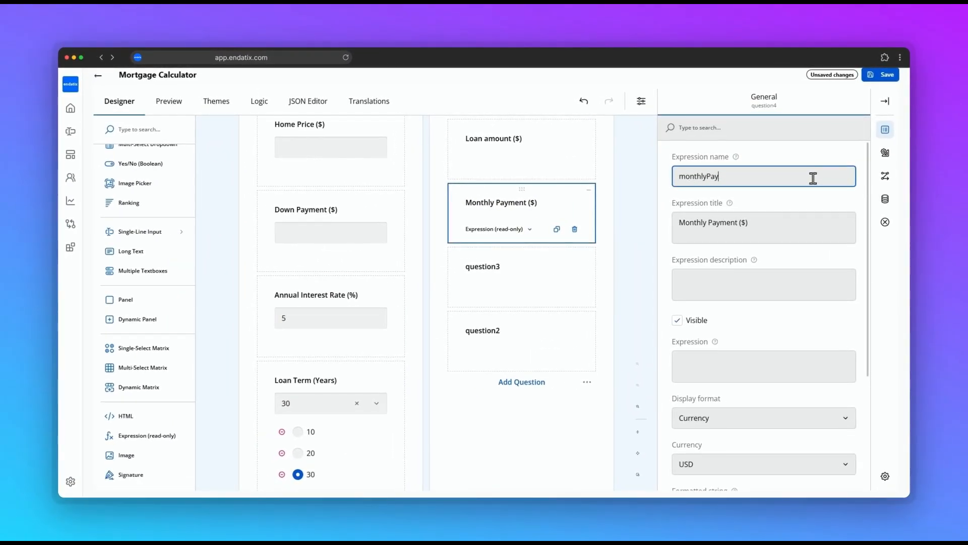
pyautogui.write('ment')
# Set the Monthly Payment ($) formula to ({loanAmount} * ({interestRate} / 1200) * (1 + ({interestRate} / 1200)) ^ ({loanTerm} * 12)) / ((1 + ({interestRate} / 1200)) ^ ({loanTerm} * 12) - 1)
pyautogui.click(845, 367)
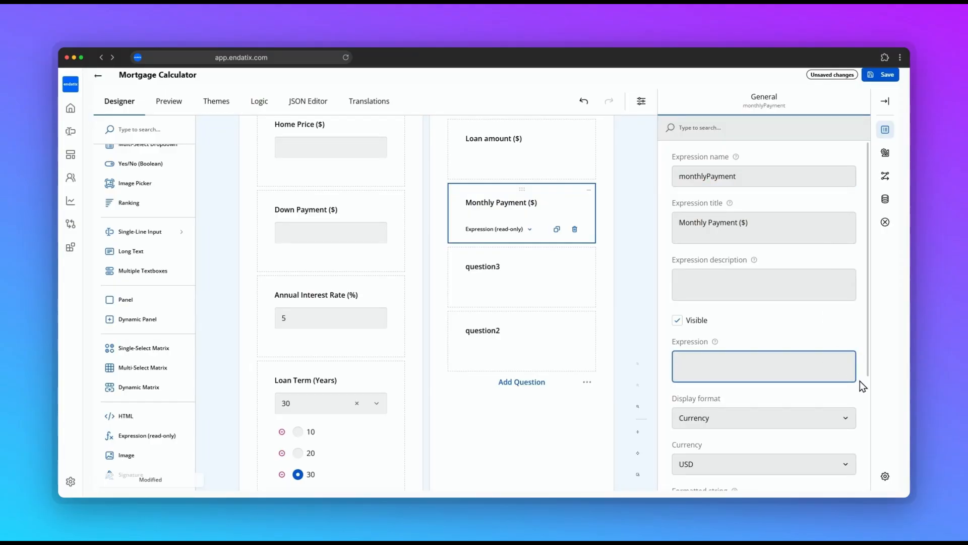
pyautogui.write('{loanAmount} * ({interestRate} / 1')
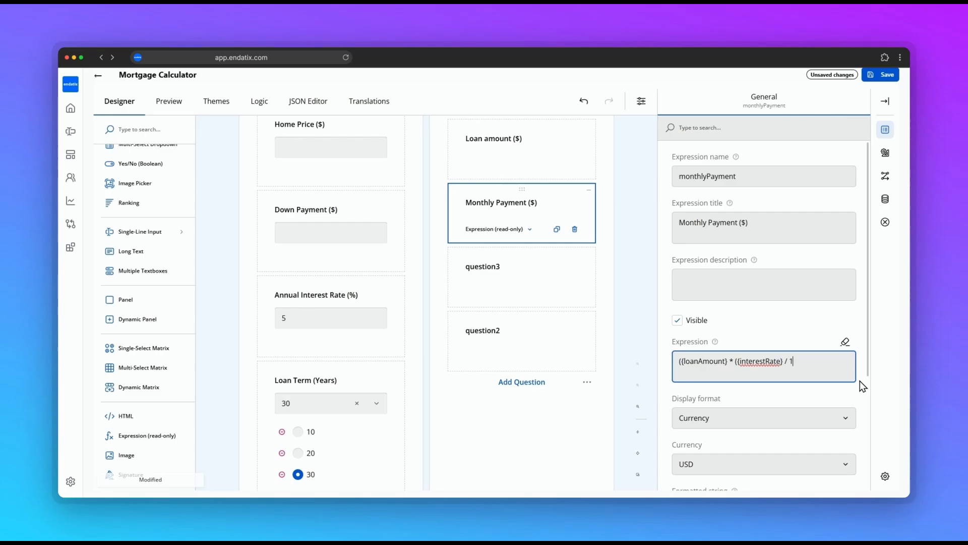
pyautogui.write('200) * (1 + ({interestRate} / 1200)) ^ ({loanTerm} * 12))')
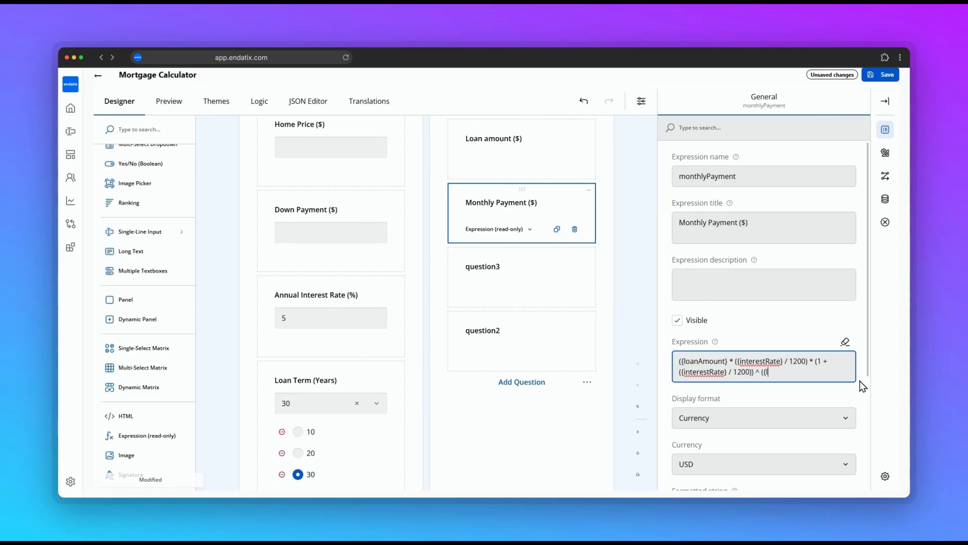
pyautogui.write(' / ((1')
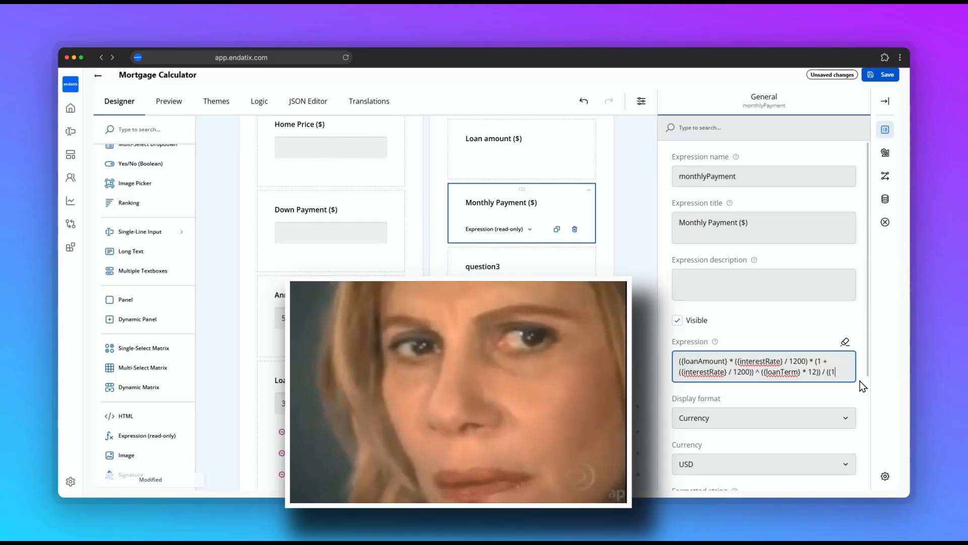
pyautogui.write(' + ({interestRate} / 1200)) ^ ({loa')
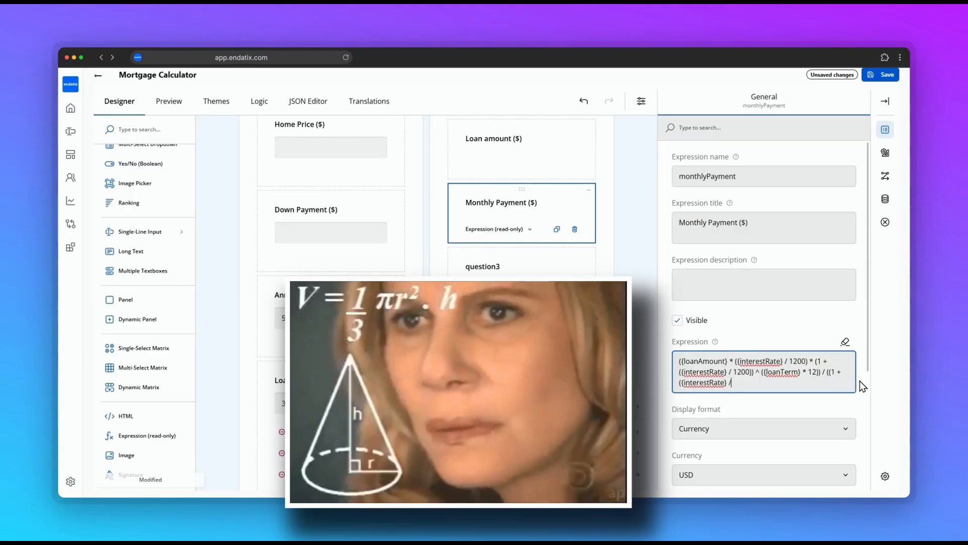
pyautogui.write('nTerm} * 12) - 1)')
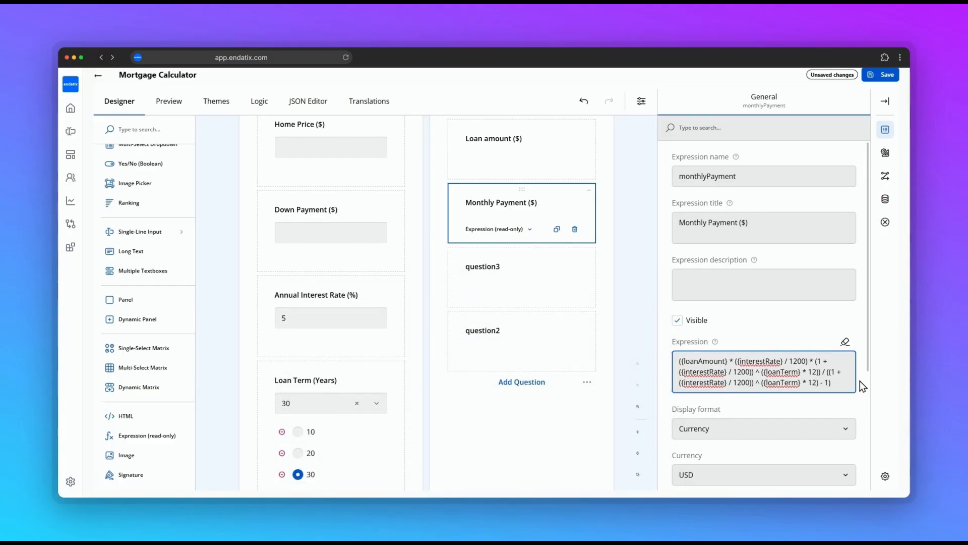
# Title the third expression "Total Payment ($)" and set its expression name to totalPayment
pyautogui.click(488, 265)
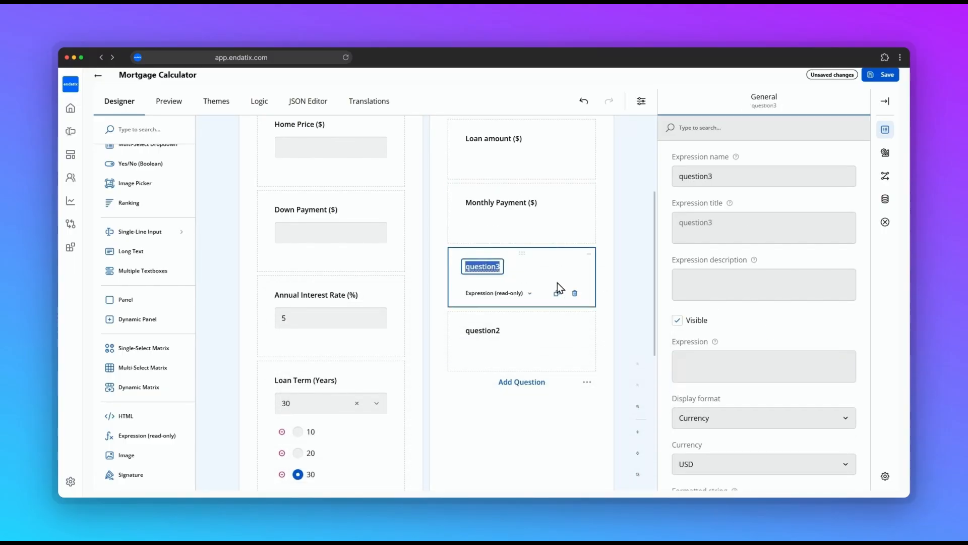
pyautogui.write('Total Payment ($)')
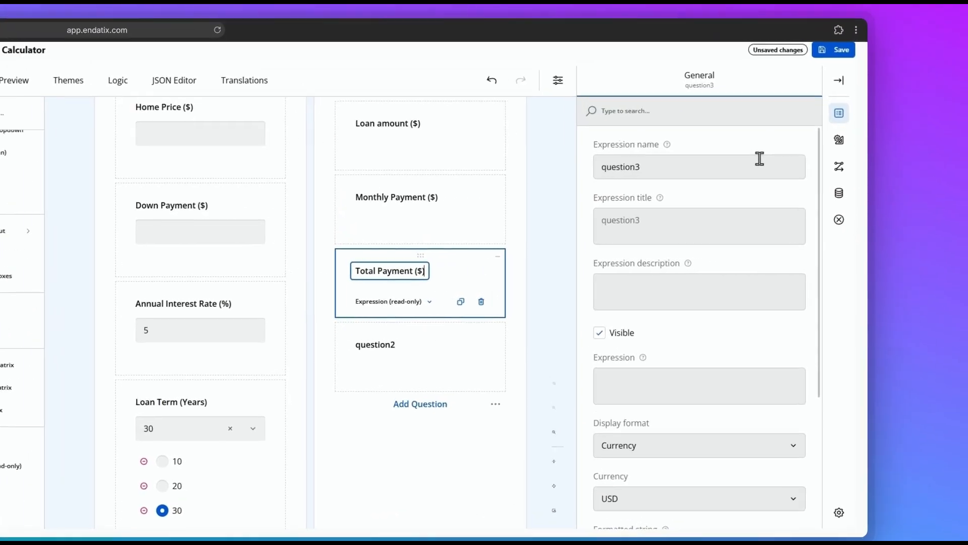
pyautogui.click(823, 171)
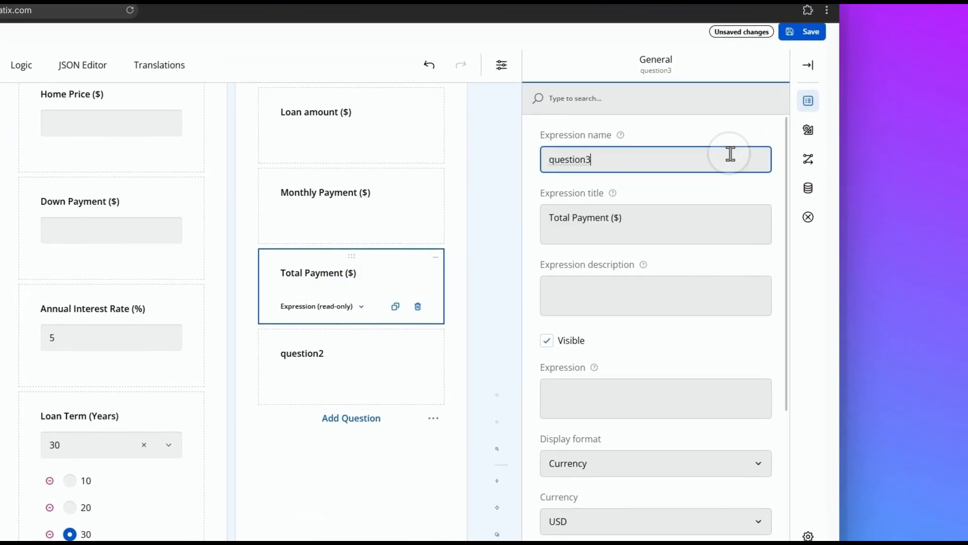
pyautogui.hotkey('ctrl', 'a')
pyautogui.press('BackSpace')
pyautogui.write('totalPayment')
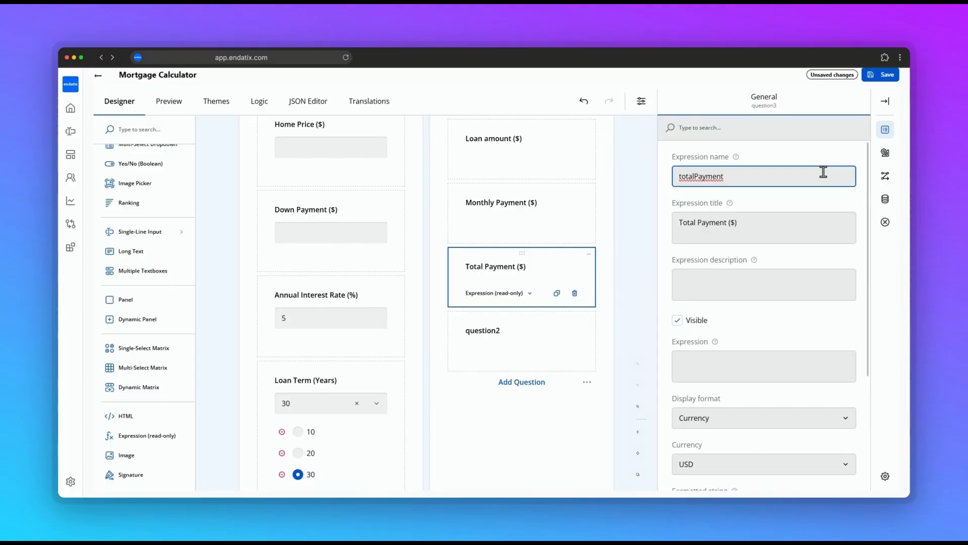
# Set the formula of the Total Payment ($) expression to {monthlyPayment} * {loanTerm} * 12
pyautogui.click(853, 369)
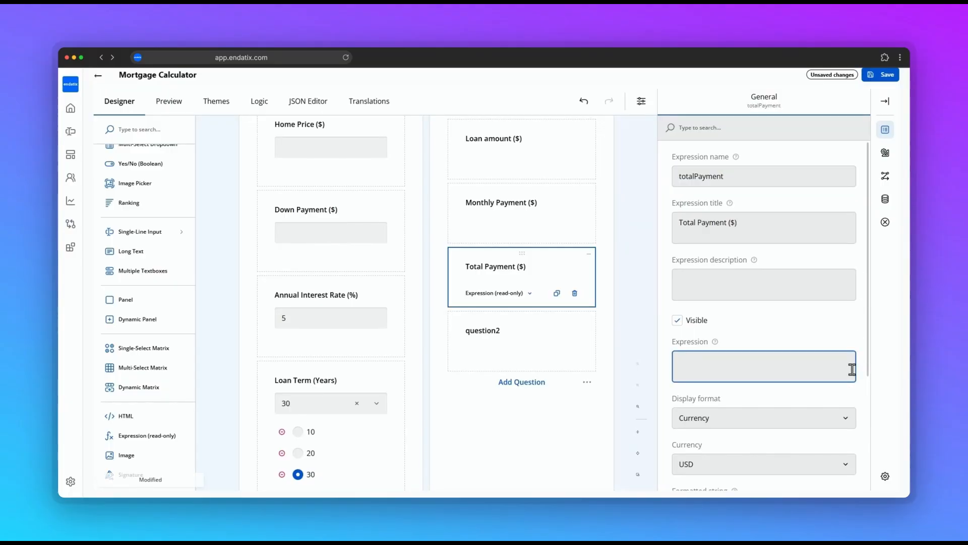
pyautogui.write('{monthlyPayment} *')
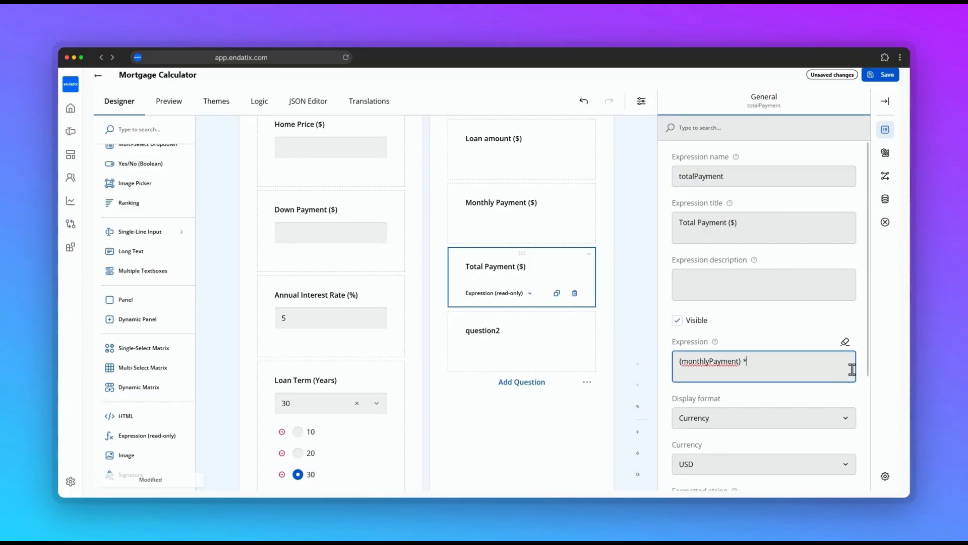
pyautogui.write(' {loanTerm} * 12')
# Title the last expression "Total Interest Paid ($)" and set its expression name to totalInterest
pyautogui.click(473, 329)
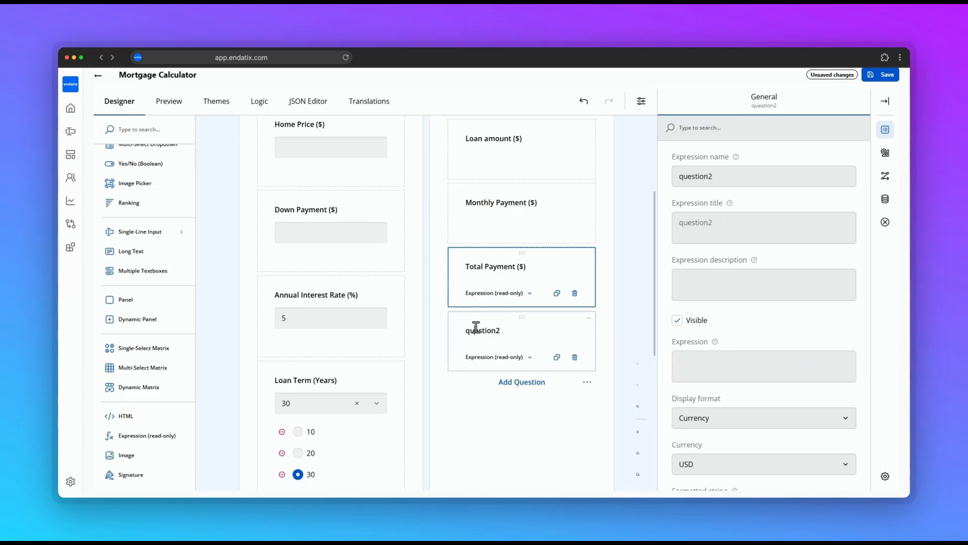
pyautogui.click(476, 328)
pyautogui.write('Total Interest Pa')
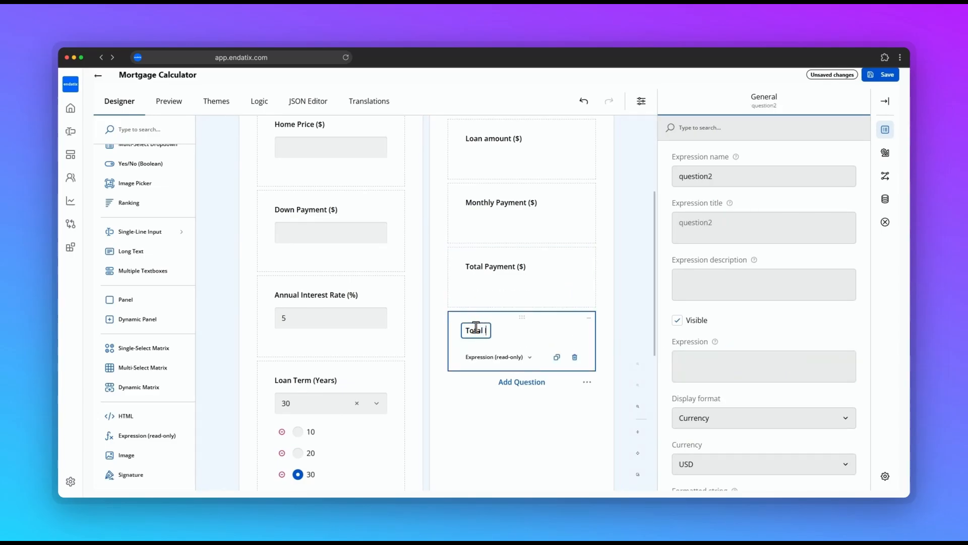
pyautogui.write('id ($)')
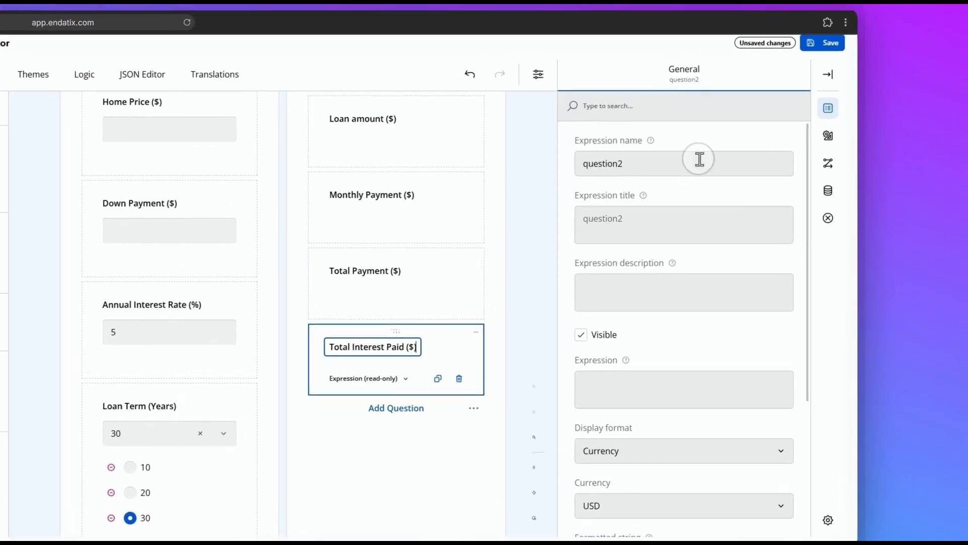
pyautogui.doubleClick(777, 173)
pyautogui.write('totalInterest')
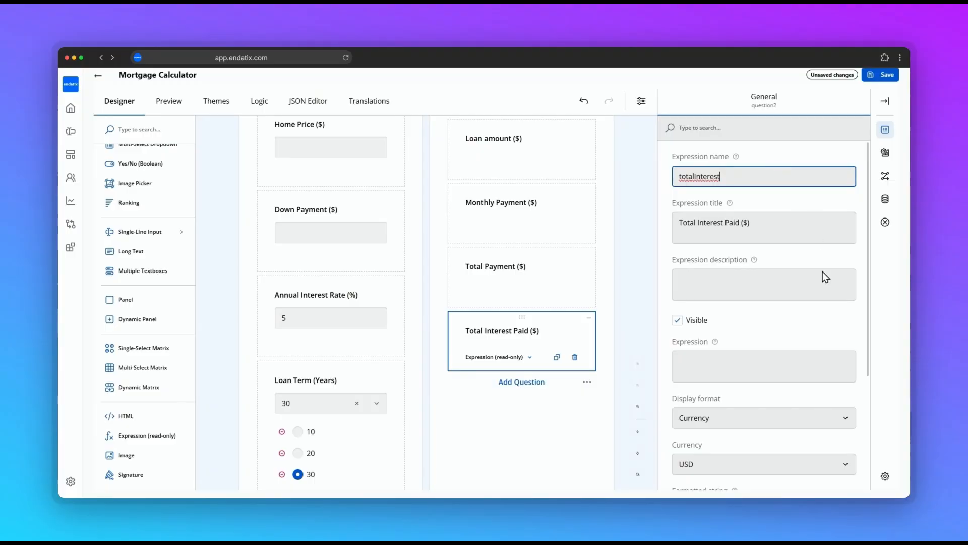
# Set the formula of the Total Interest Paid ($) expression to ({monthlyPayment} * {loanTerm} * 12) - {loanAmount}
pyautogui.click(842, 370)
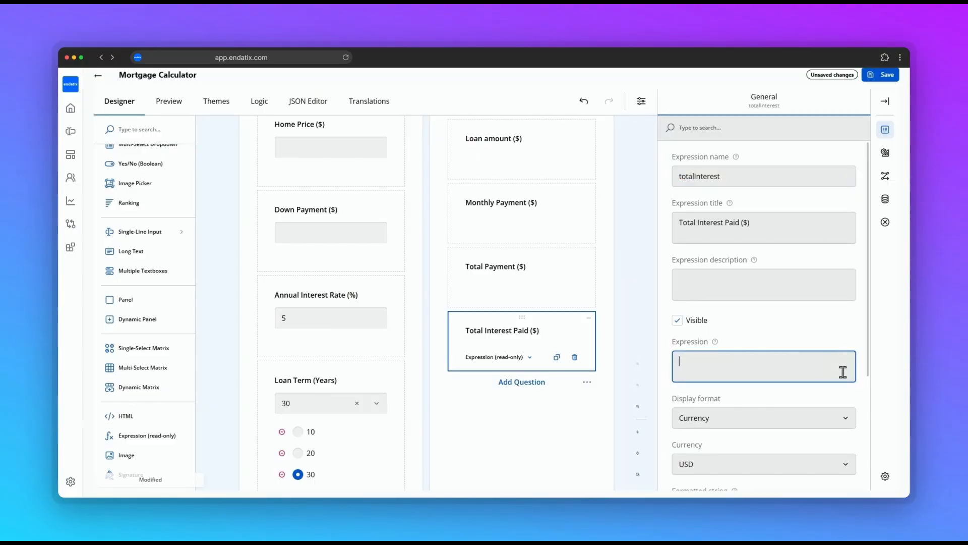
pyautogui.write('({monthlyPayment} *')
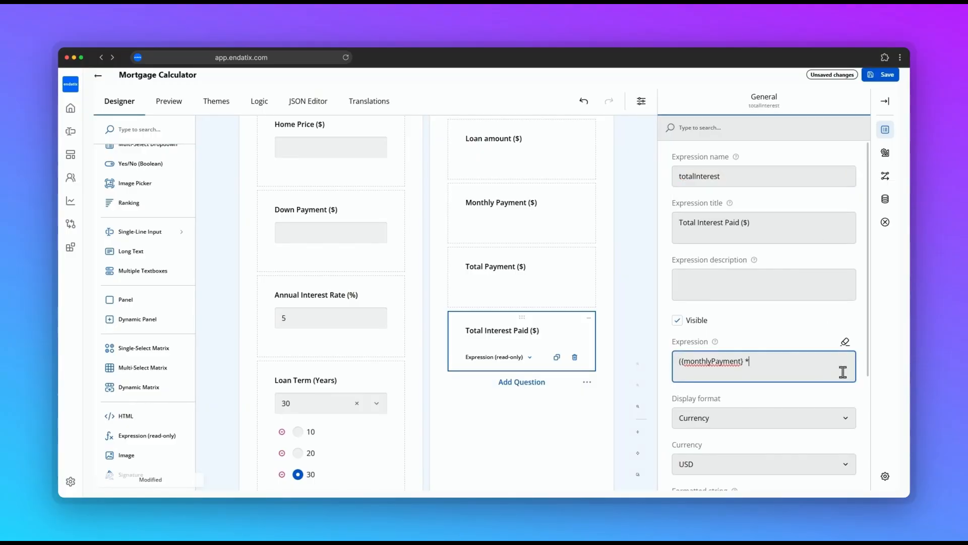
pyautogui.write(' {loanTerm} * 12) - {loanAmount')
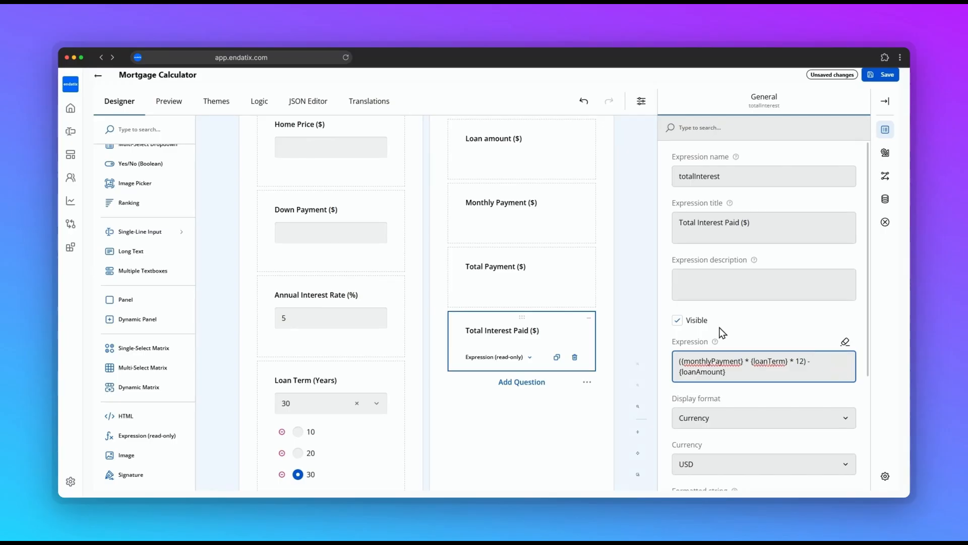
# Preview the form and test the calculations with a home price of 875000 and a down payment of 64000
pyautogui.click(177, 105)
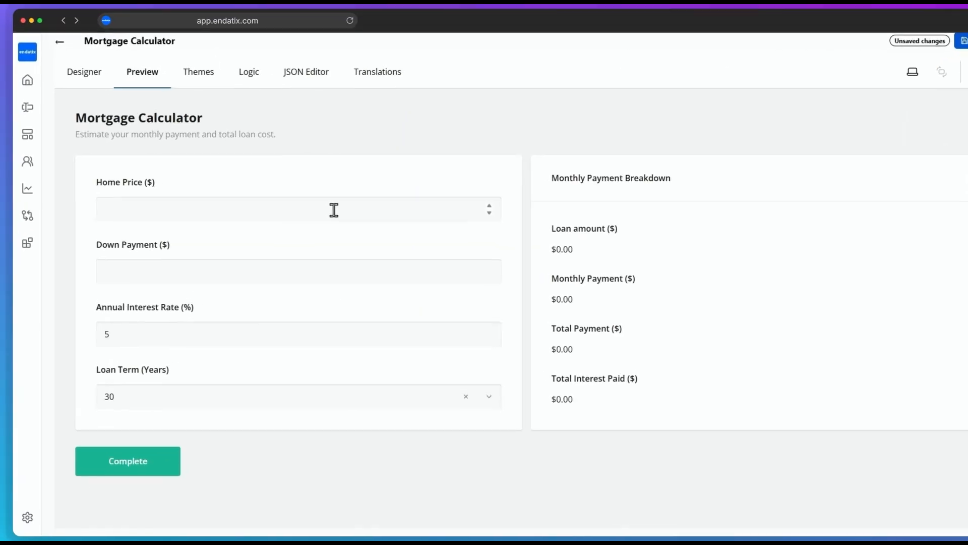
pyautogui.click(326, 221)
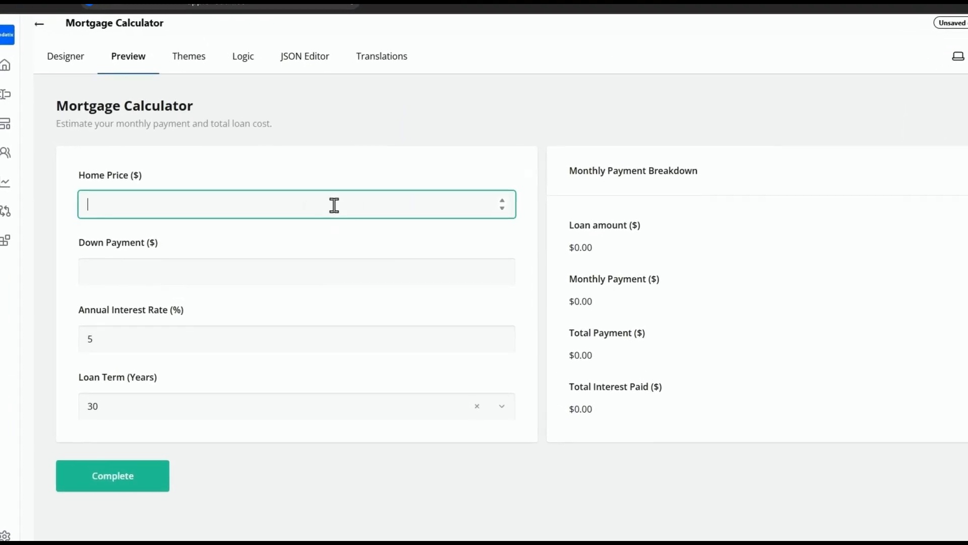
pyautogui.write('875000')
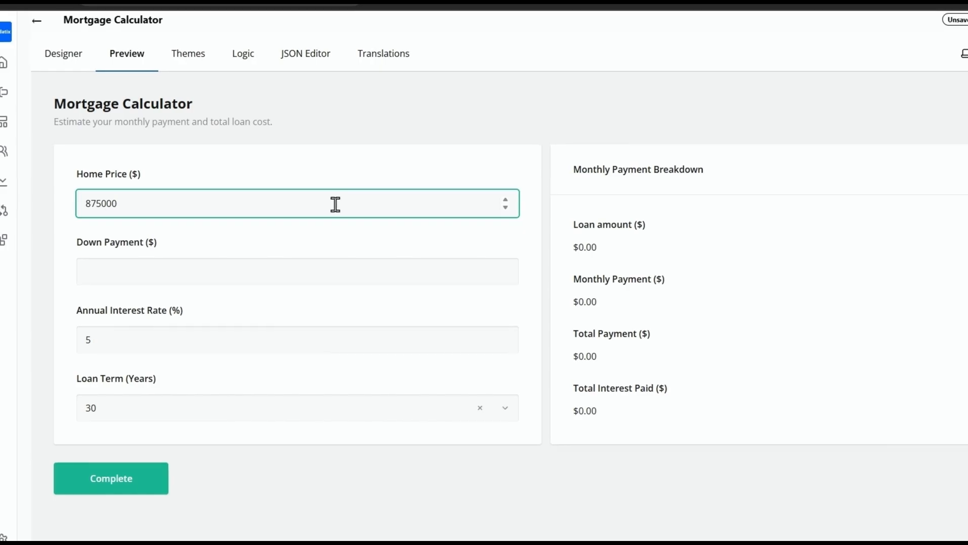
pyautogui.click(331, 272)
pyautogui.write('64000')
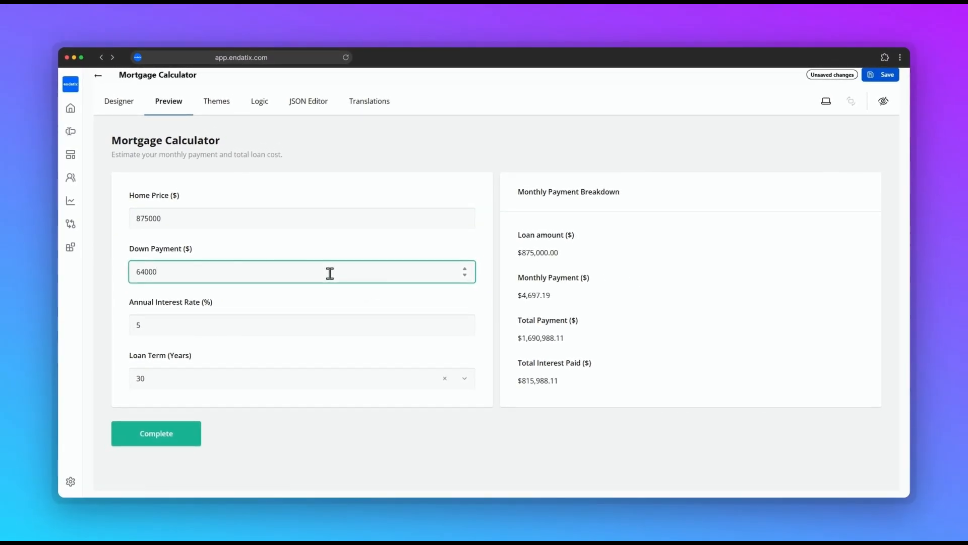
pyautogui.click(627, 244)
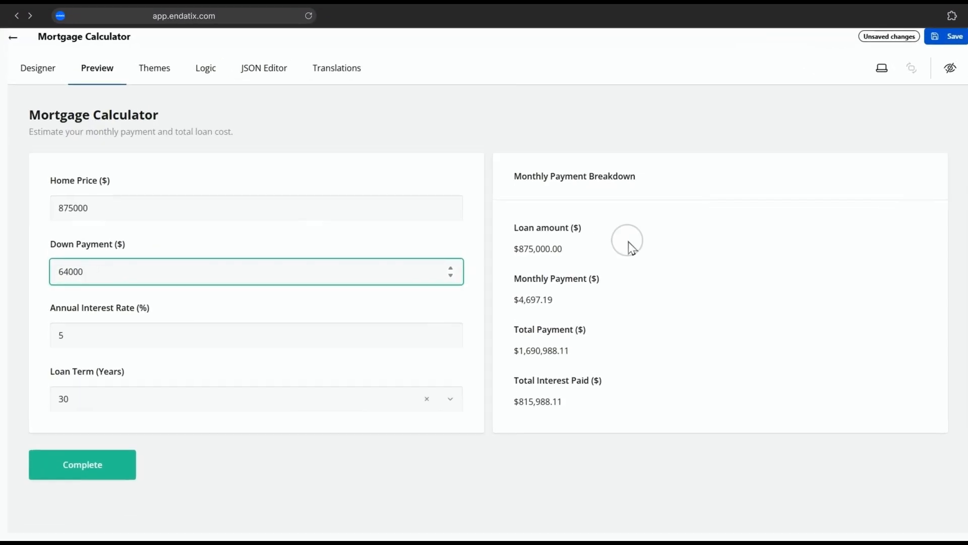